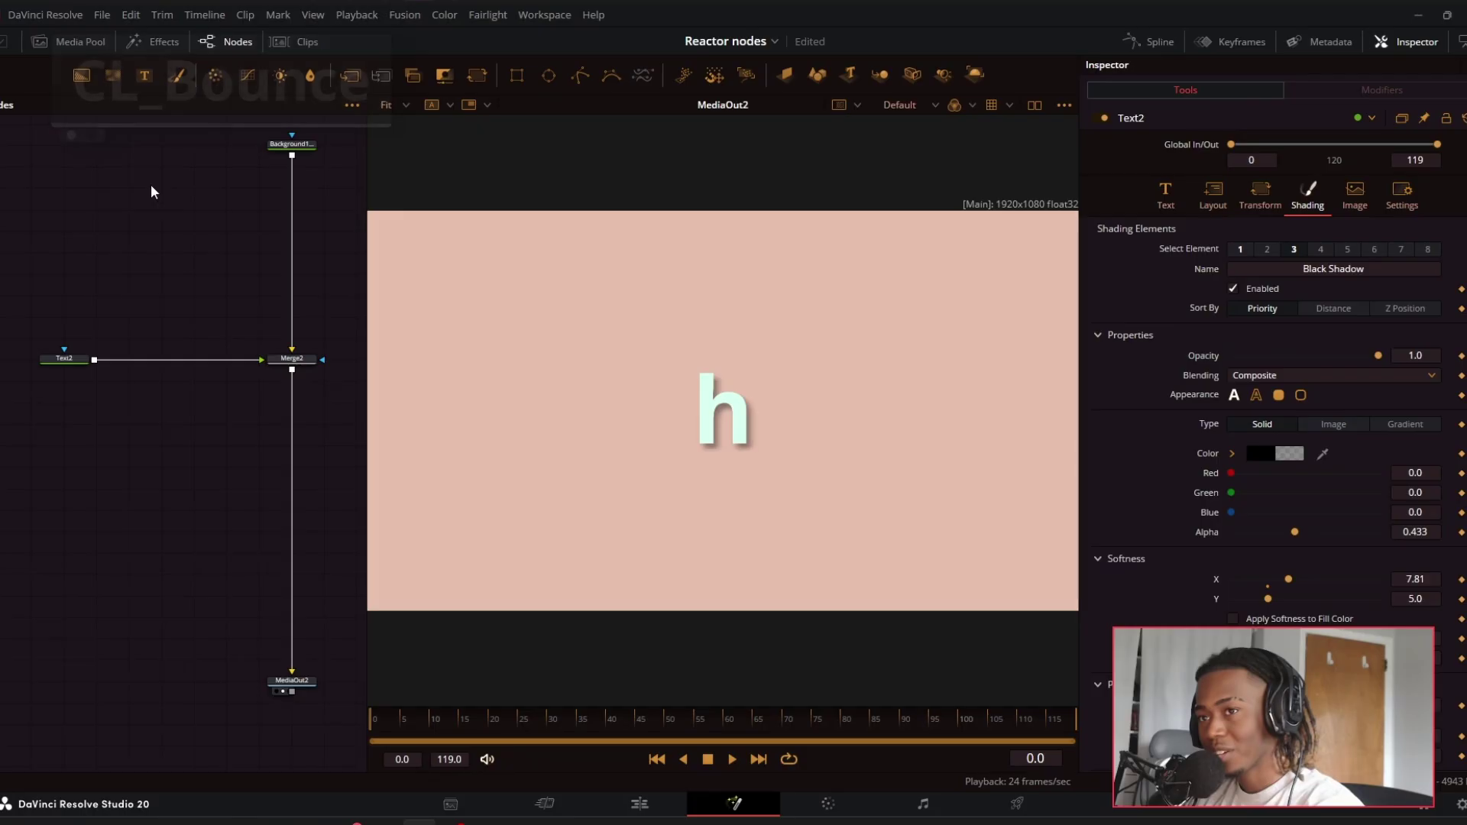
Add a CL_Bounce node after the Text2 node.
left_click(69, 362)
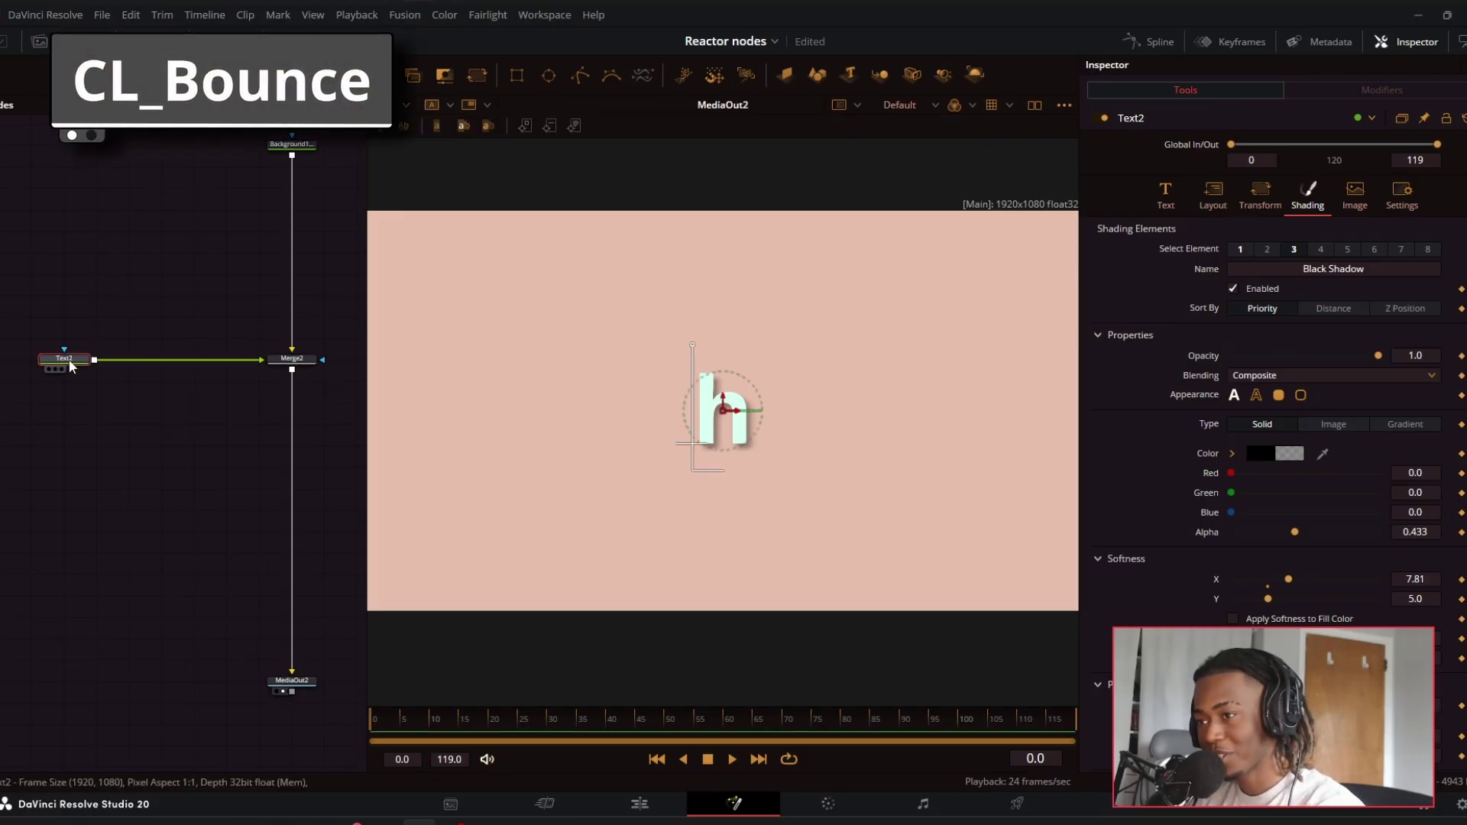
left_click(99, 524)
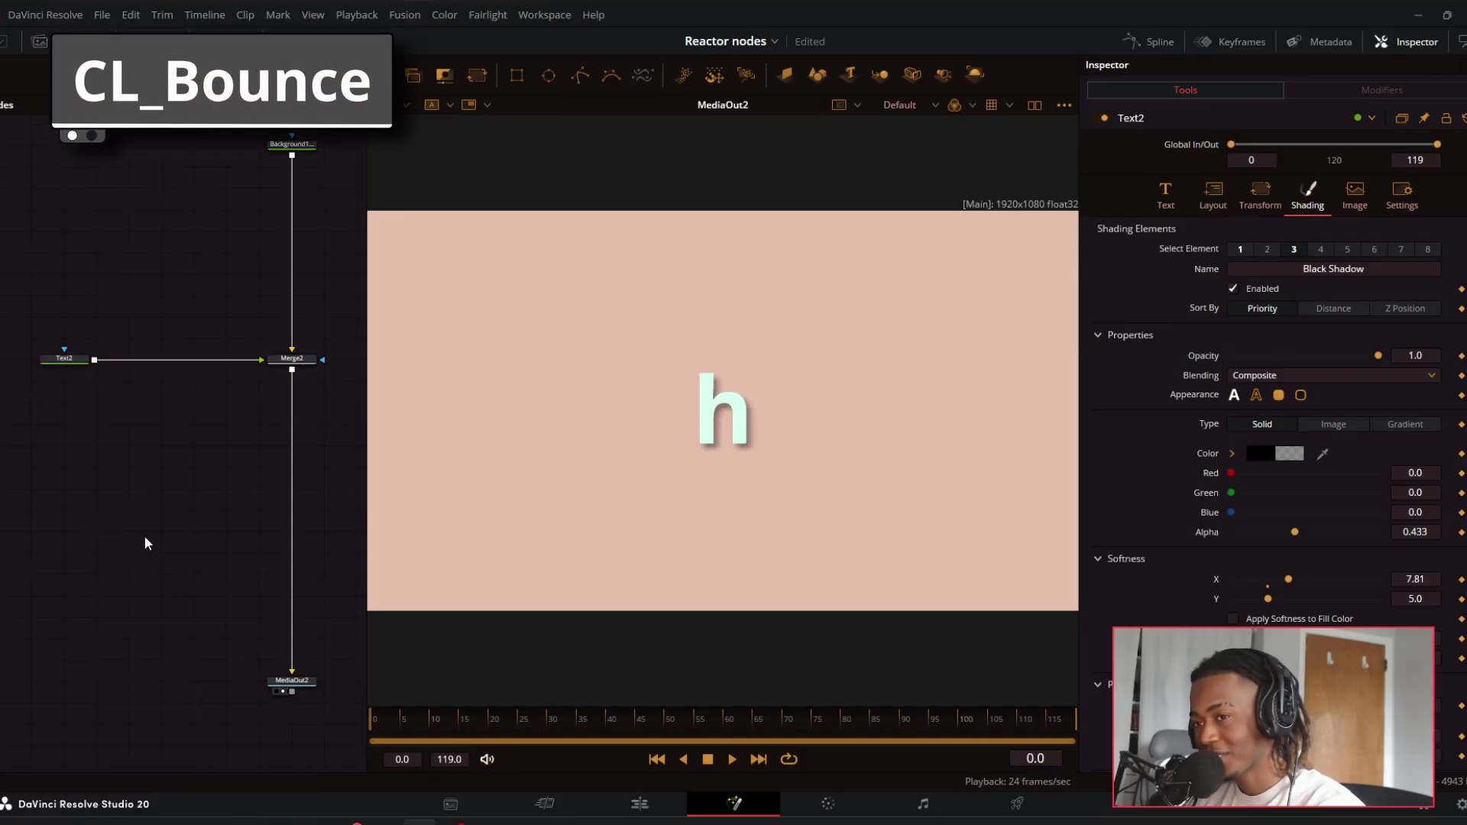
left_click(75, 365)
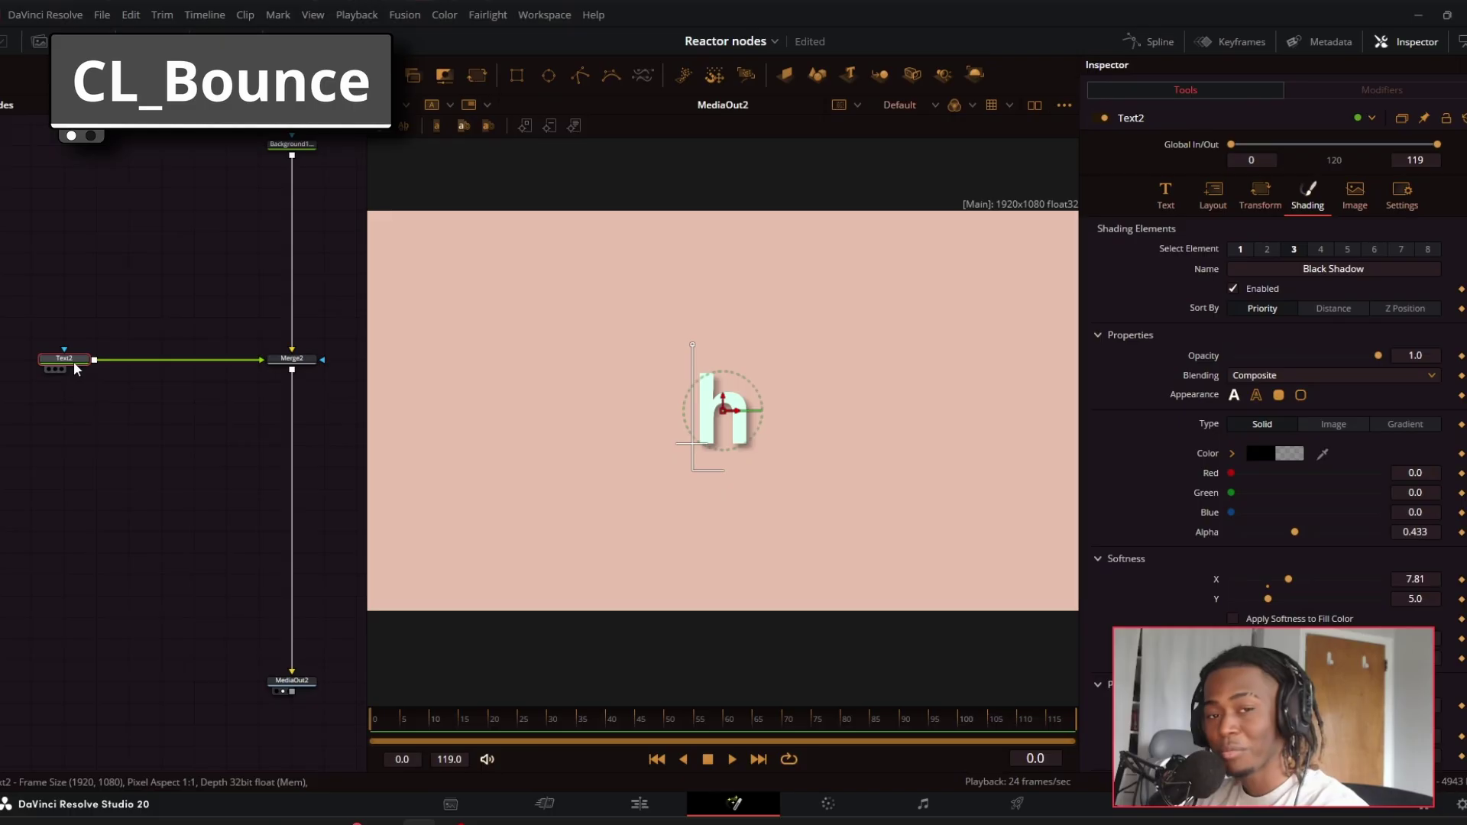
key("shift+space")
type("bou")
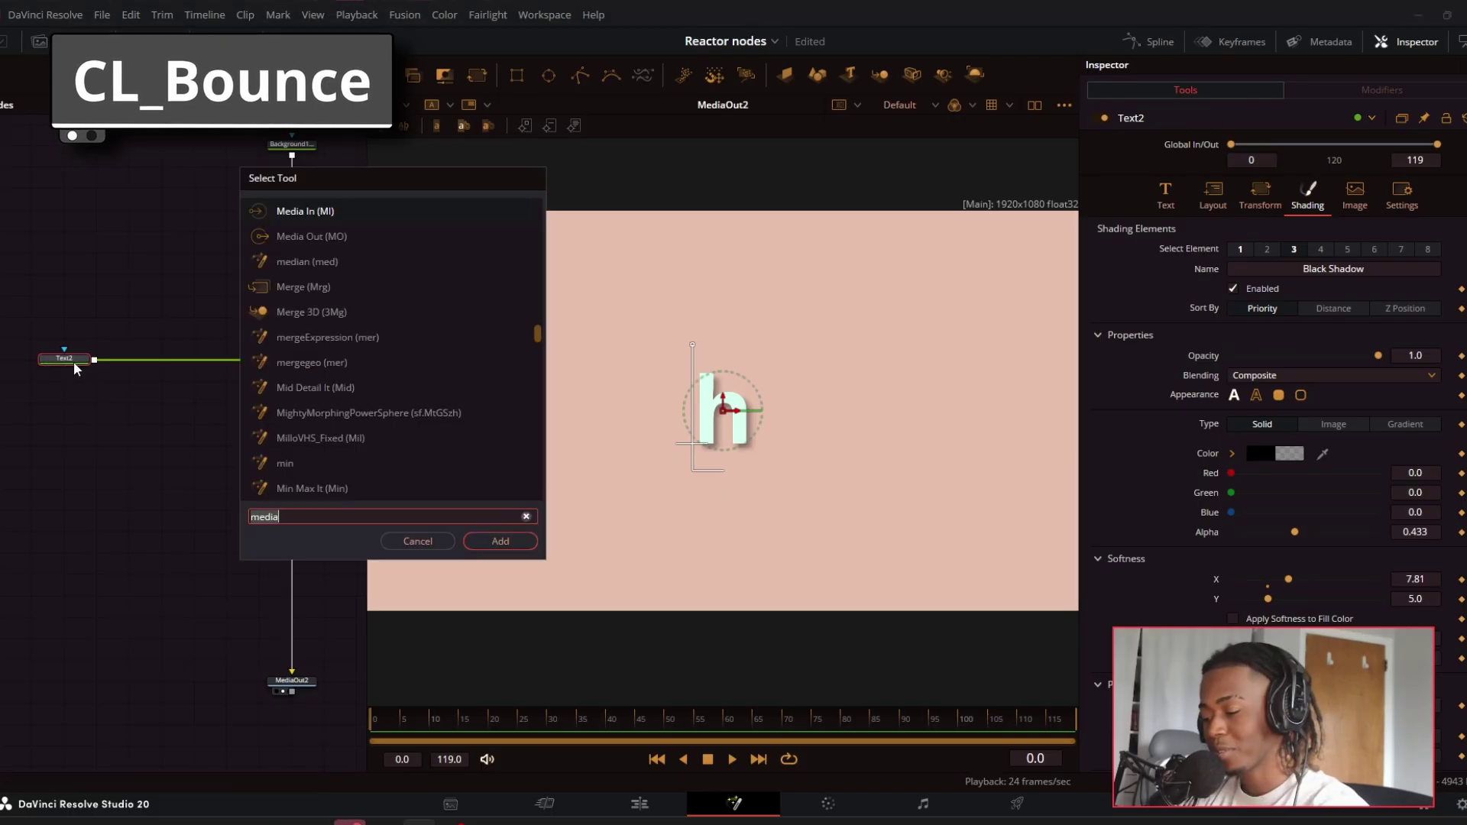
type("nce")
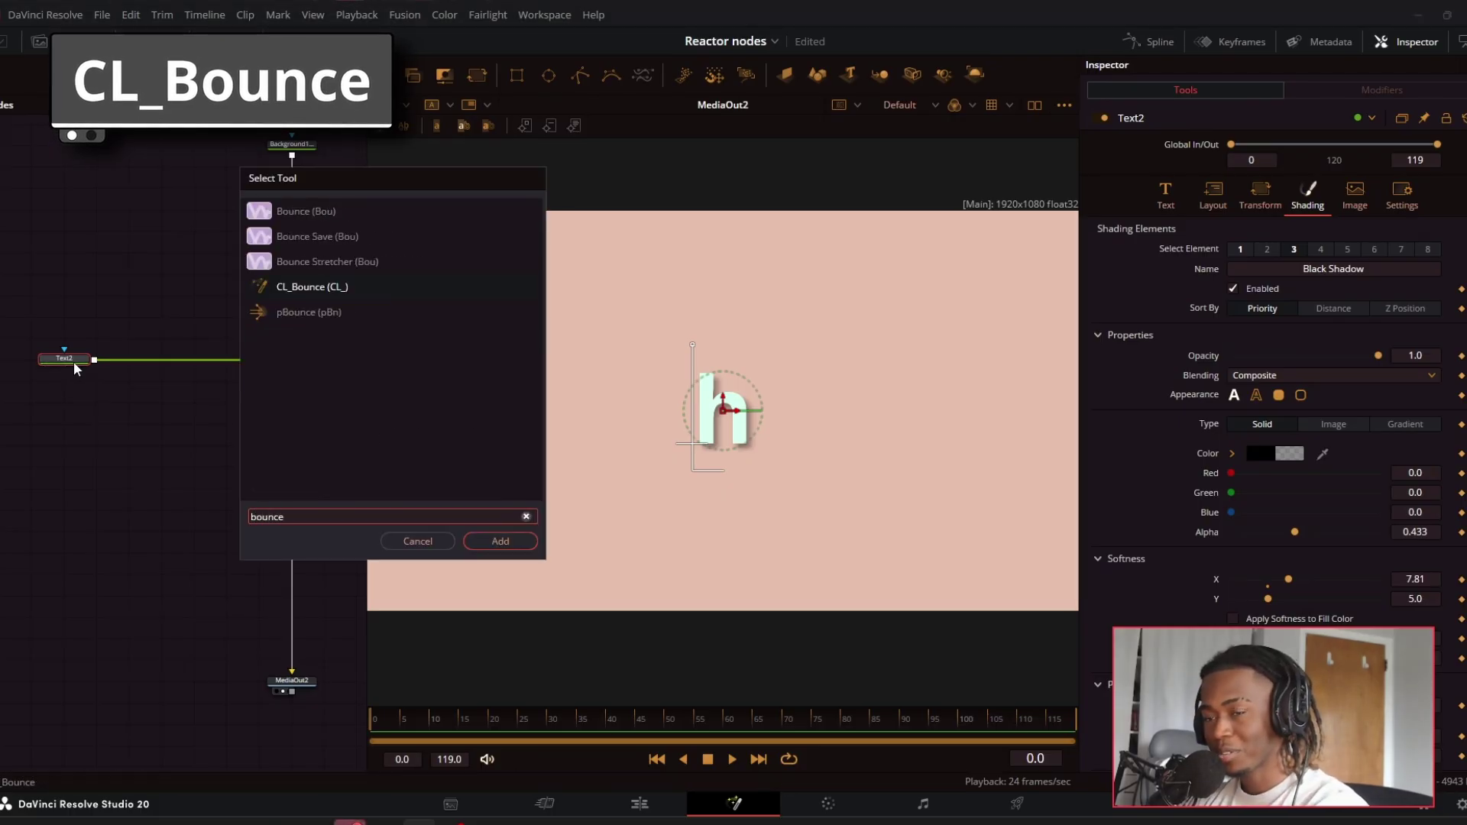
key("Return")
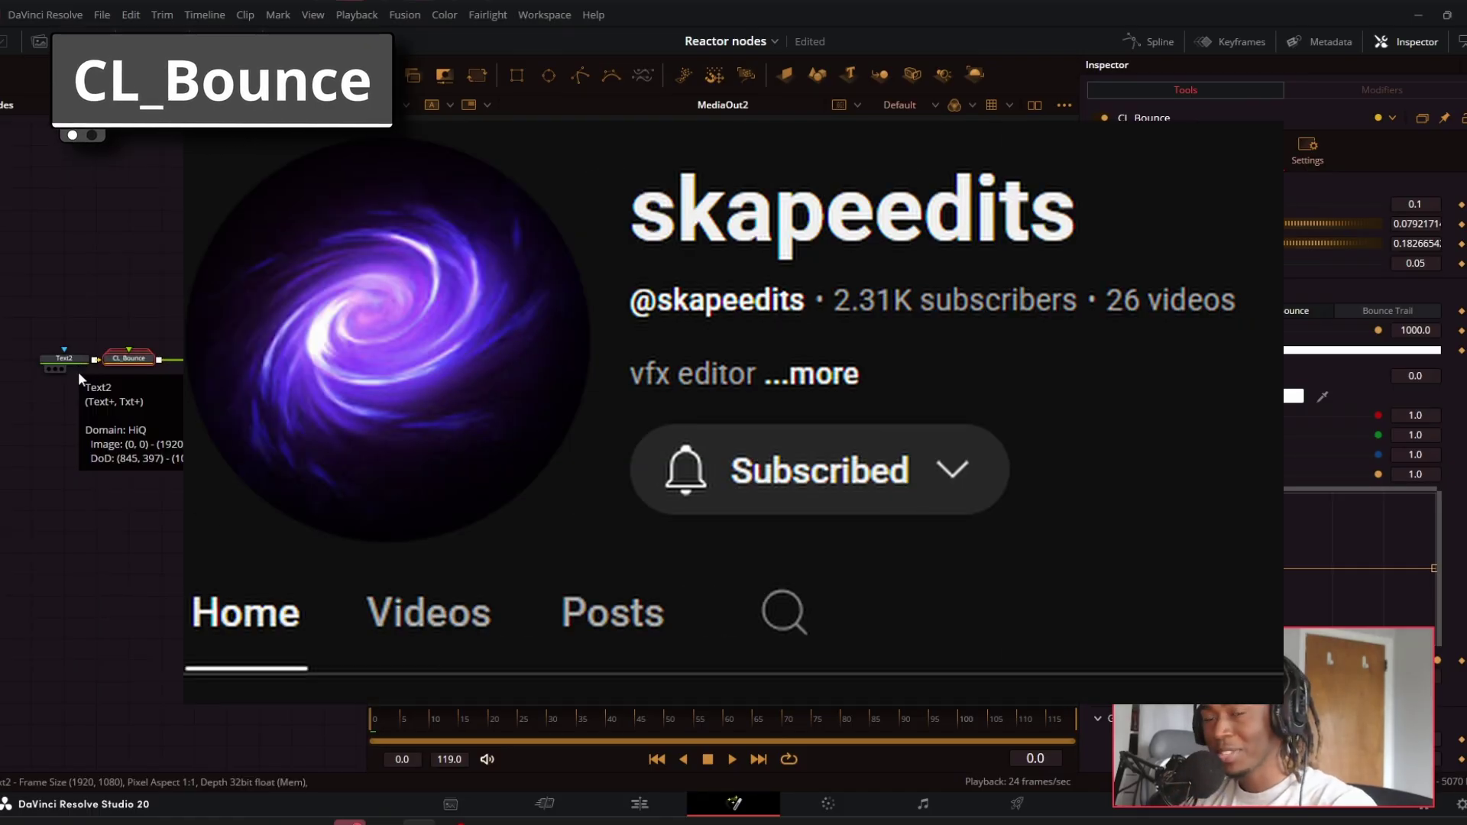
Set the Particle Size of the CL_Bounce node to 0.5.
left_click_drag(81, 362, 192, 443)
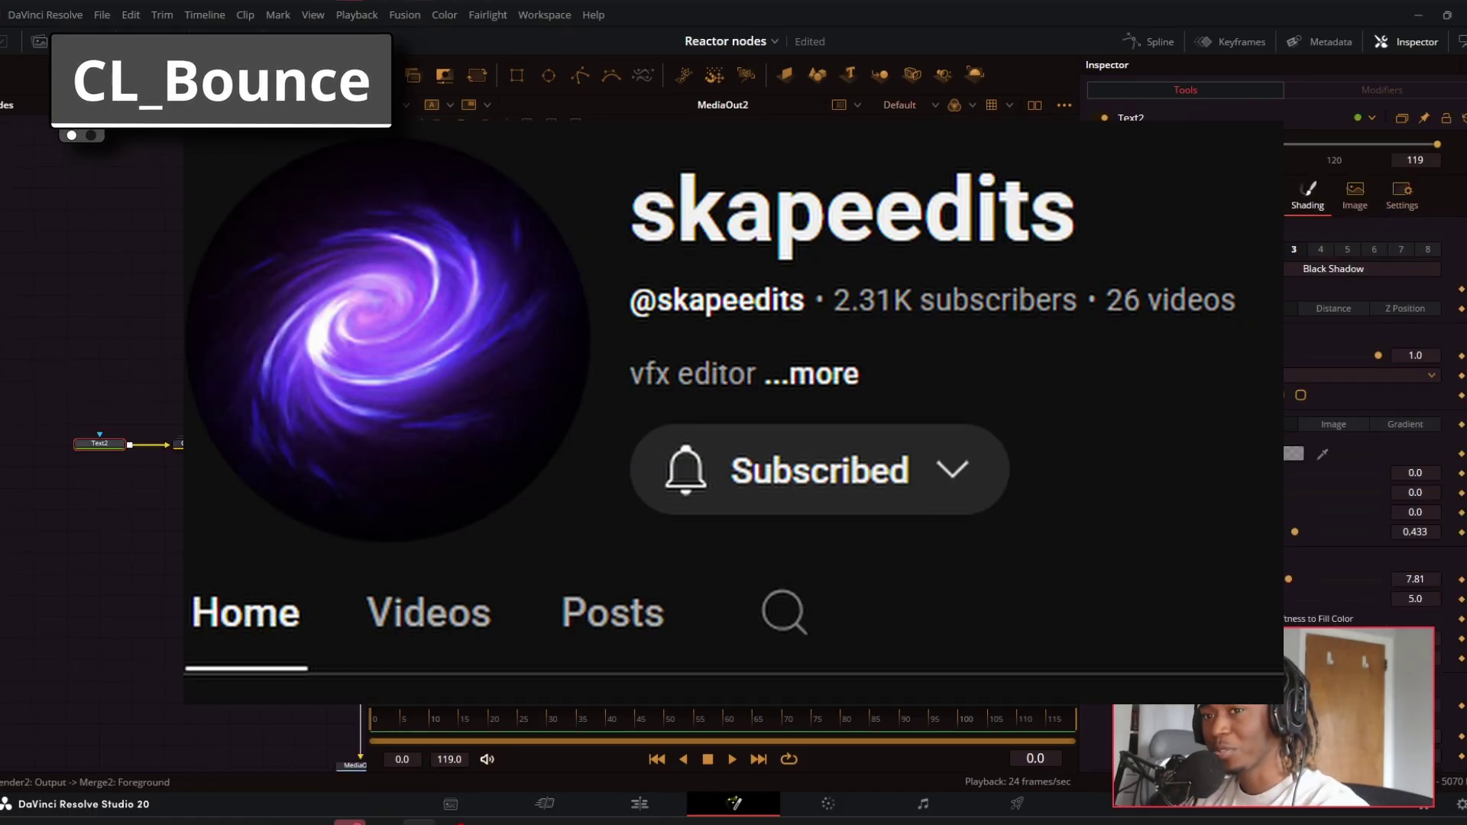
left_click(204, 441)
left_click(100, 443)
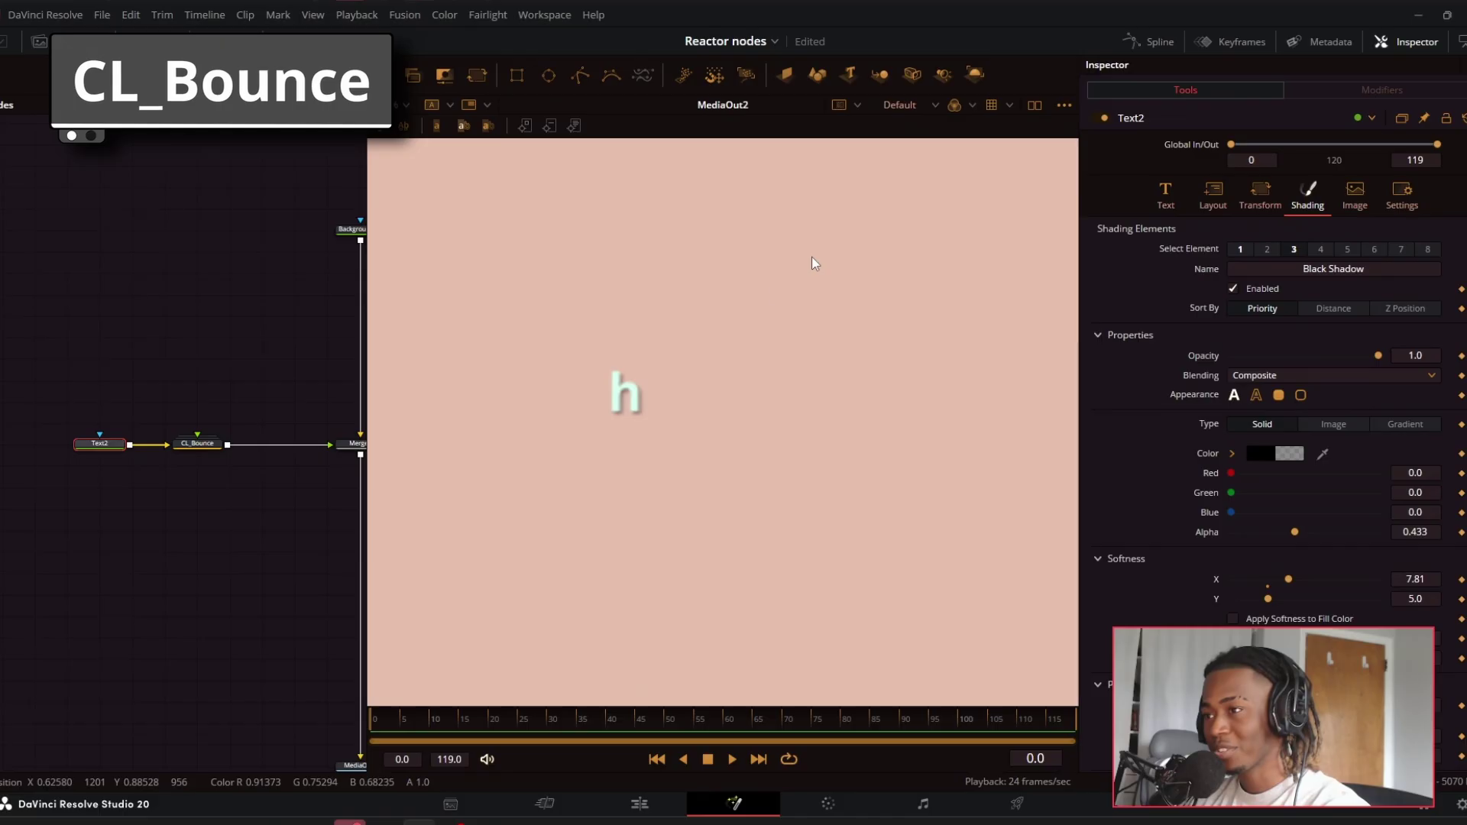
left_click(198, 443)
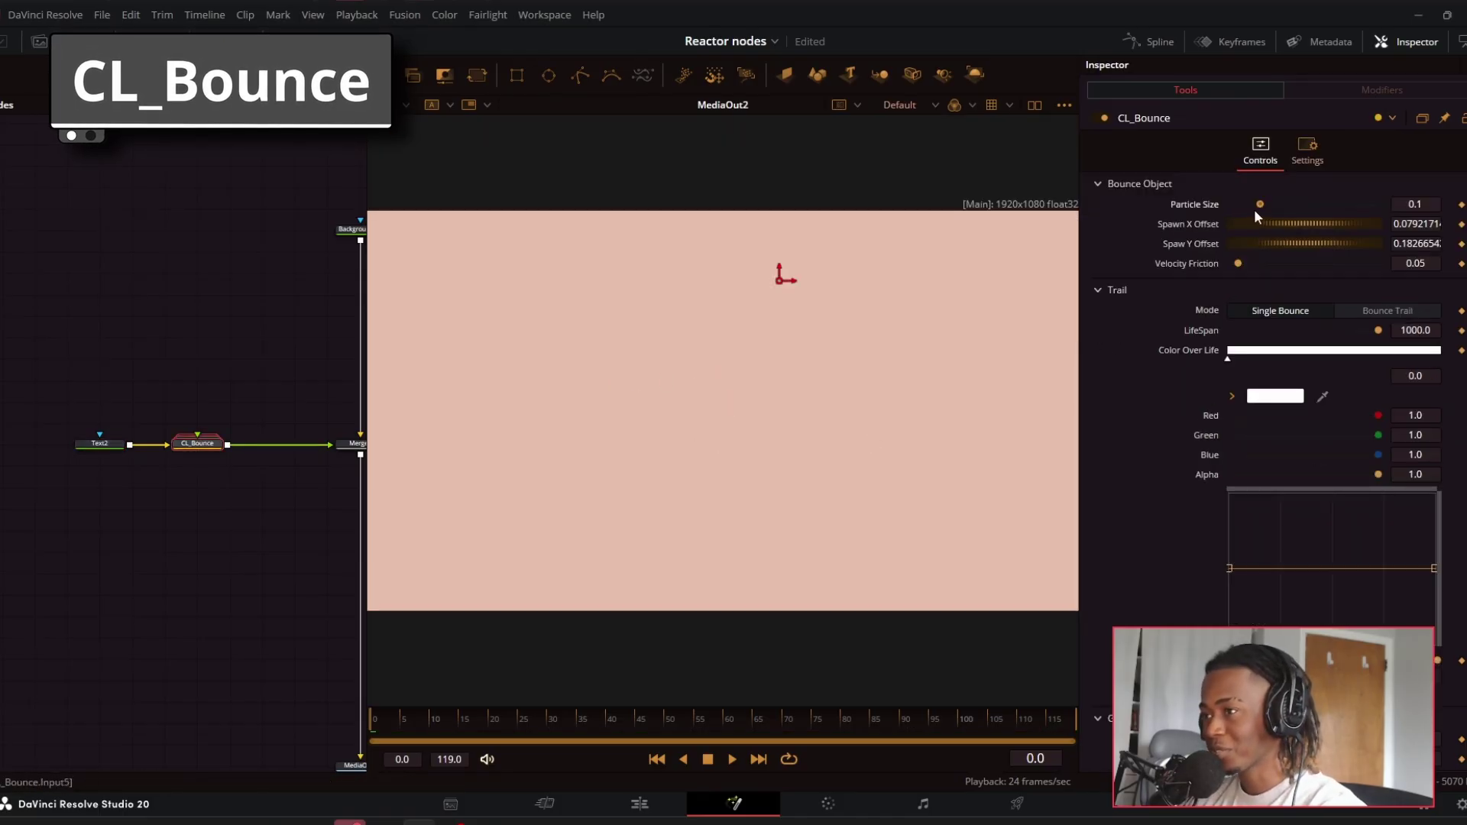
left_click_drag(1258, 204, 1378, 204)
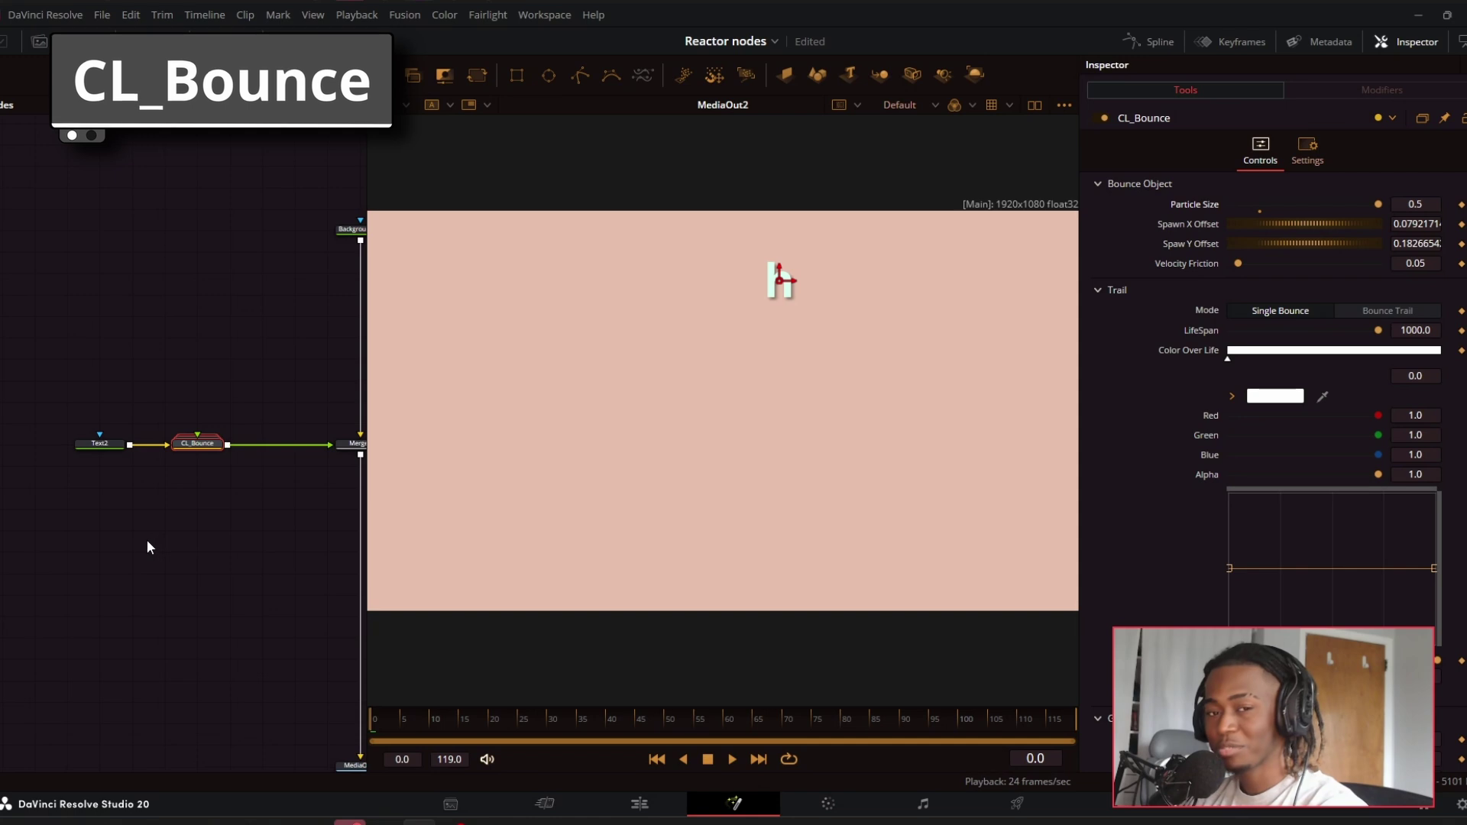
Add a Transform node between Text2 and CL_Bounce and increase its Size.
left_click(101, 443)
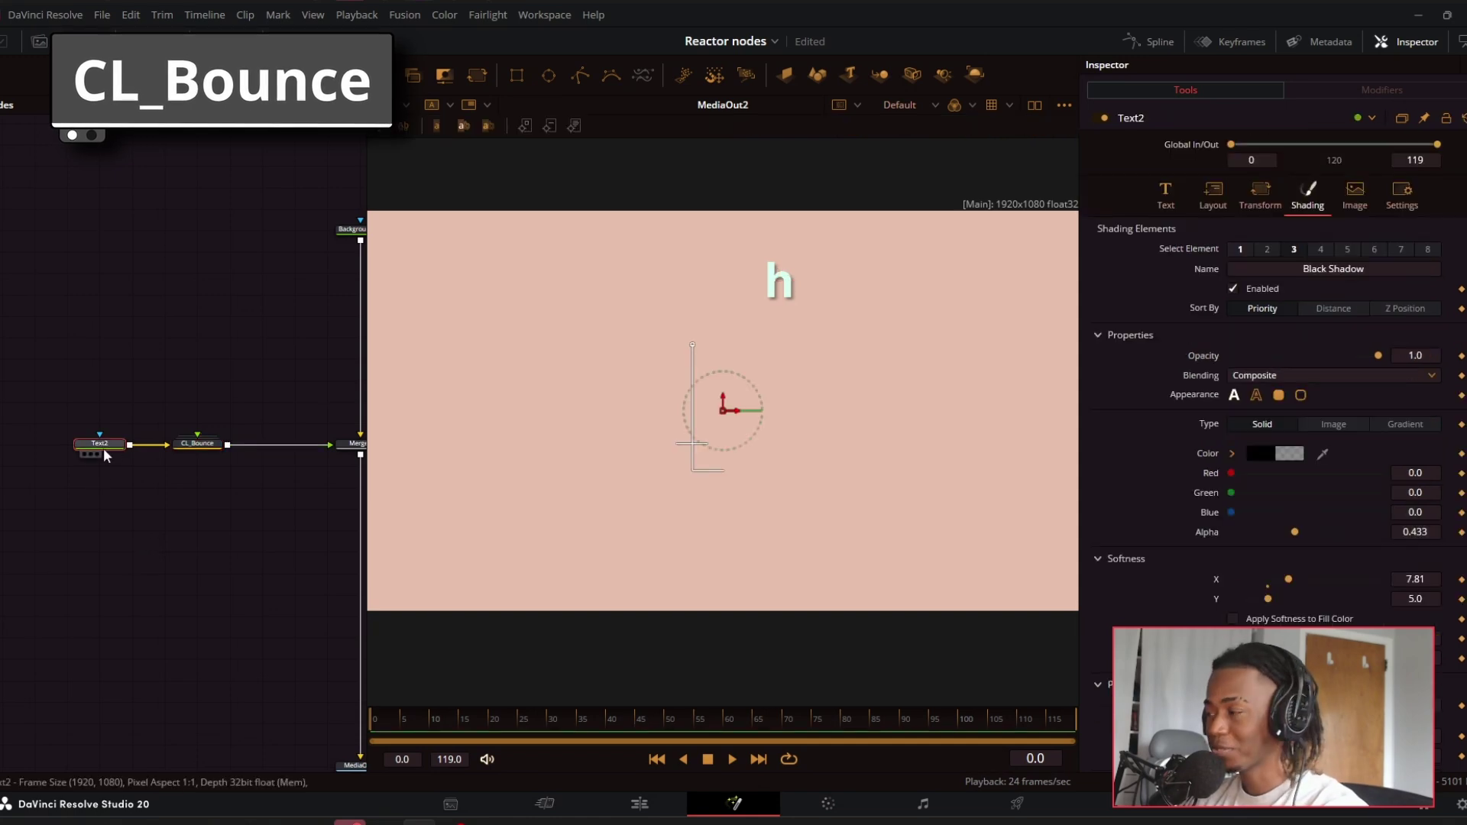
left_click(1173, 199)
key("t")
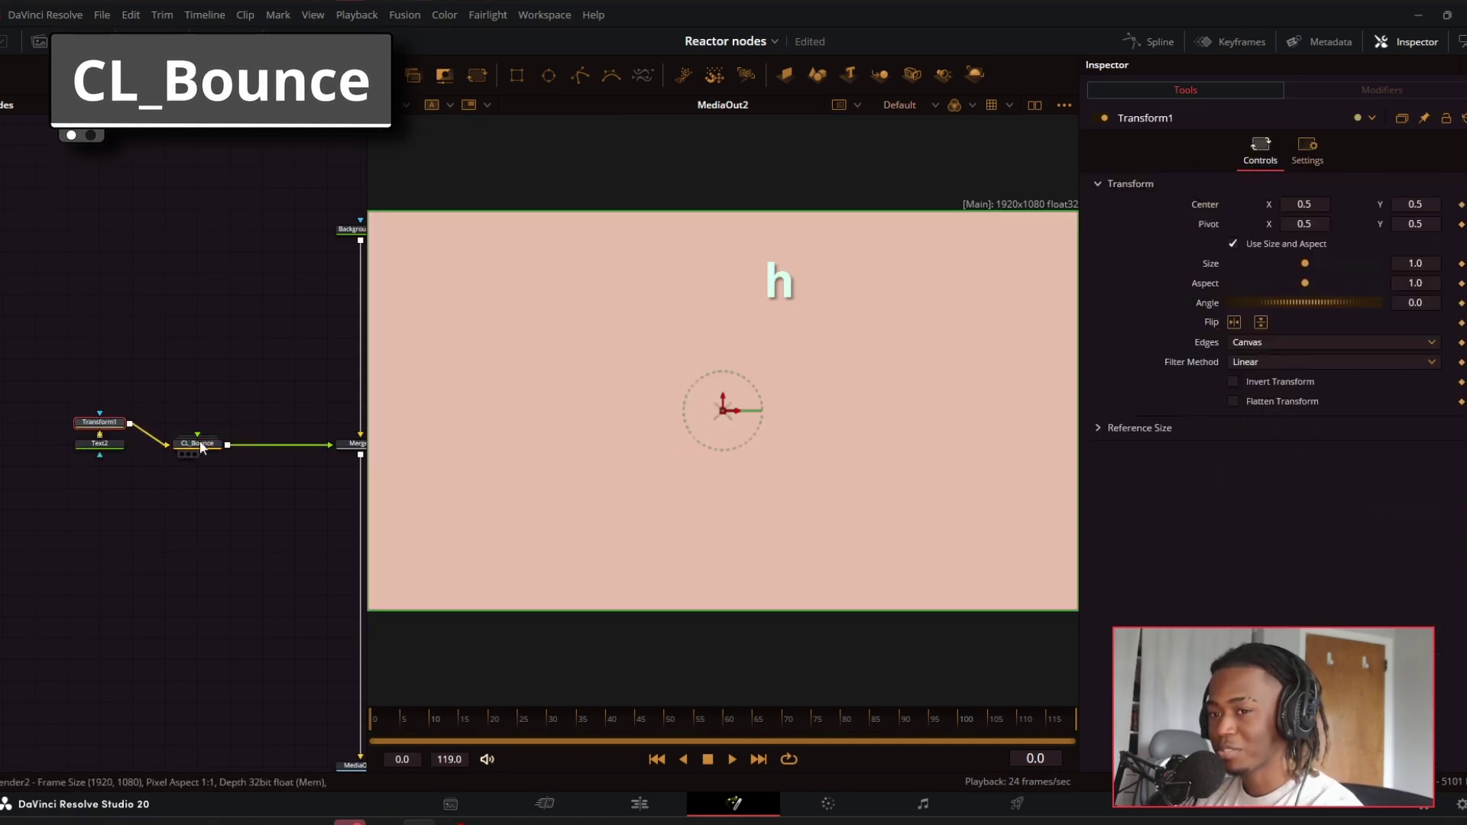
left_click_drag(1304, 262, 1336, 264)
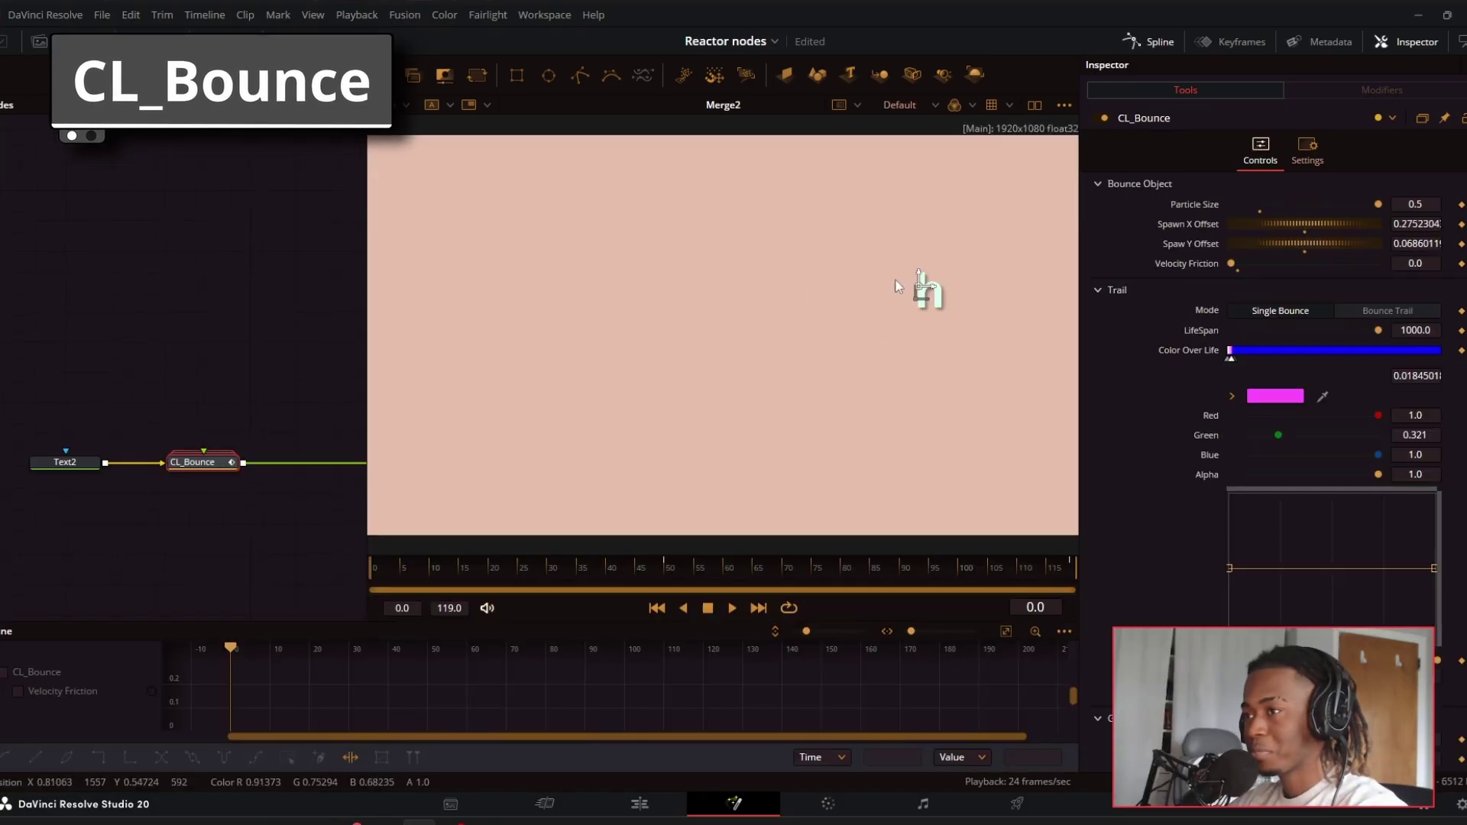
Move CL_Bounce's spawn point to offset about X -0.06, Y 0.13, and draw a curved Polygon shape as its bounce region.
left_click_drag(896, 280, 679, 241)
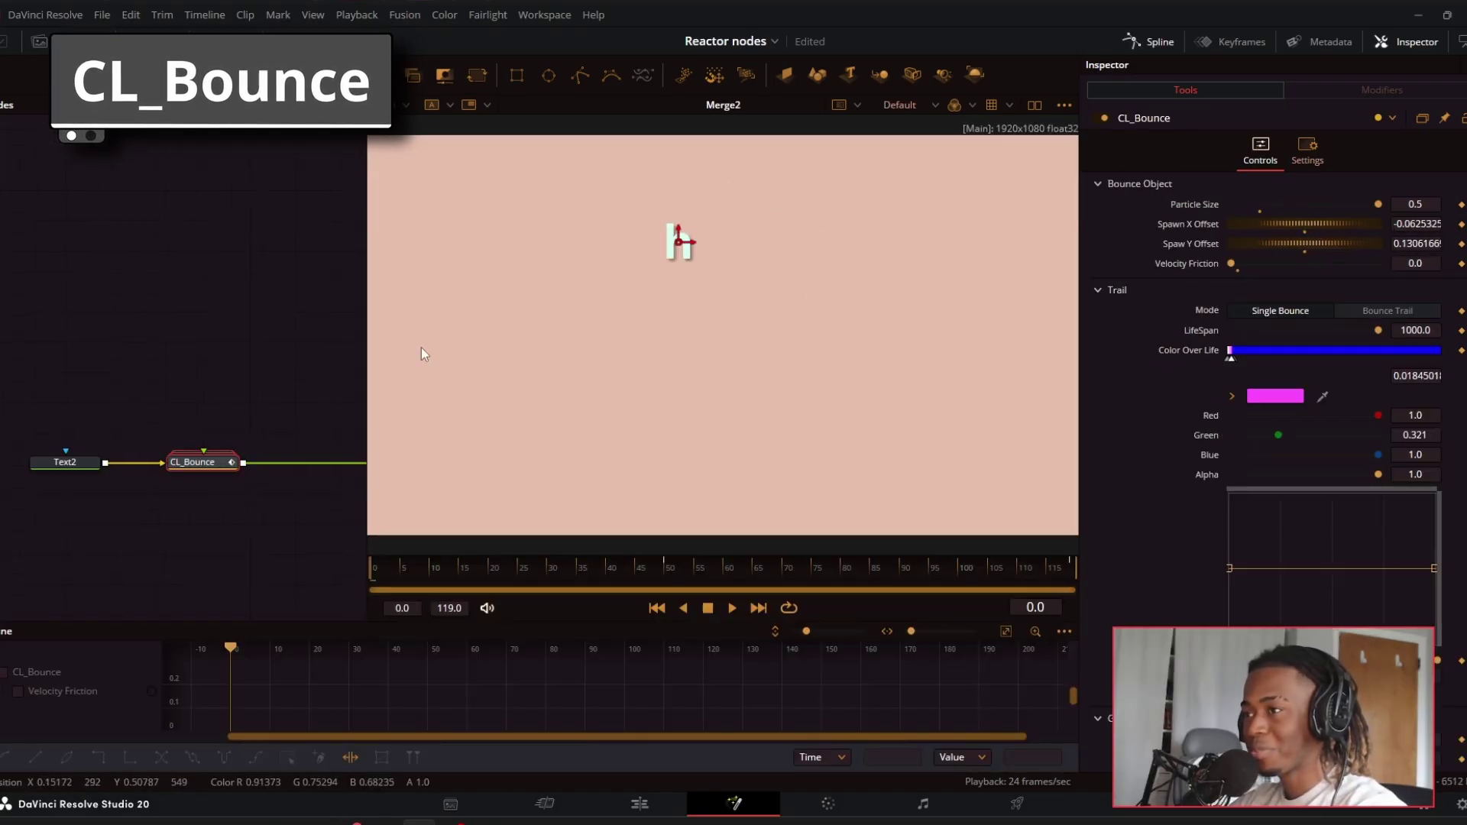
left_click(190, 425)
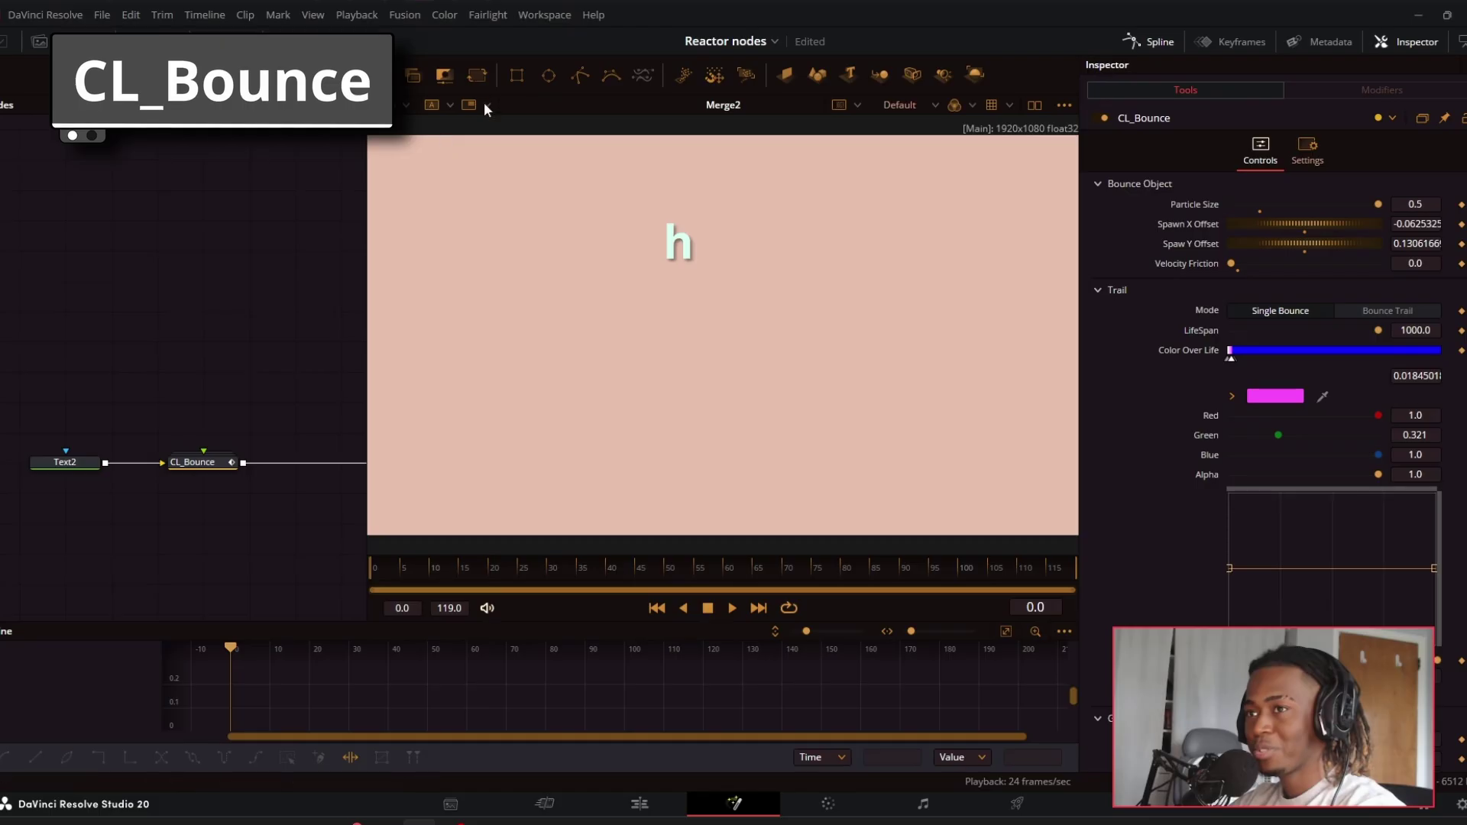
left_click(581, 76)
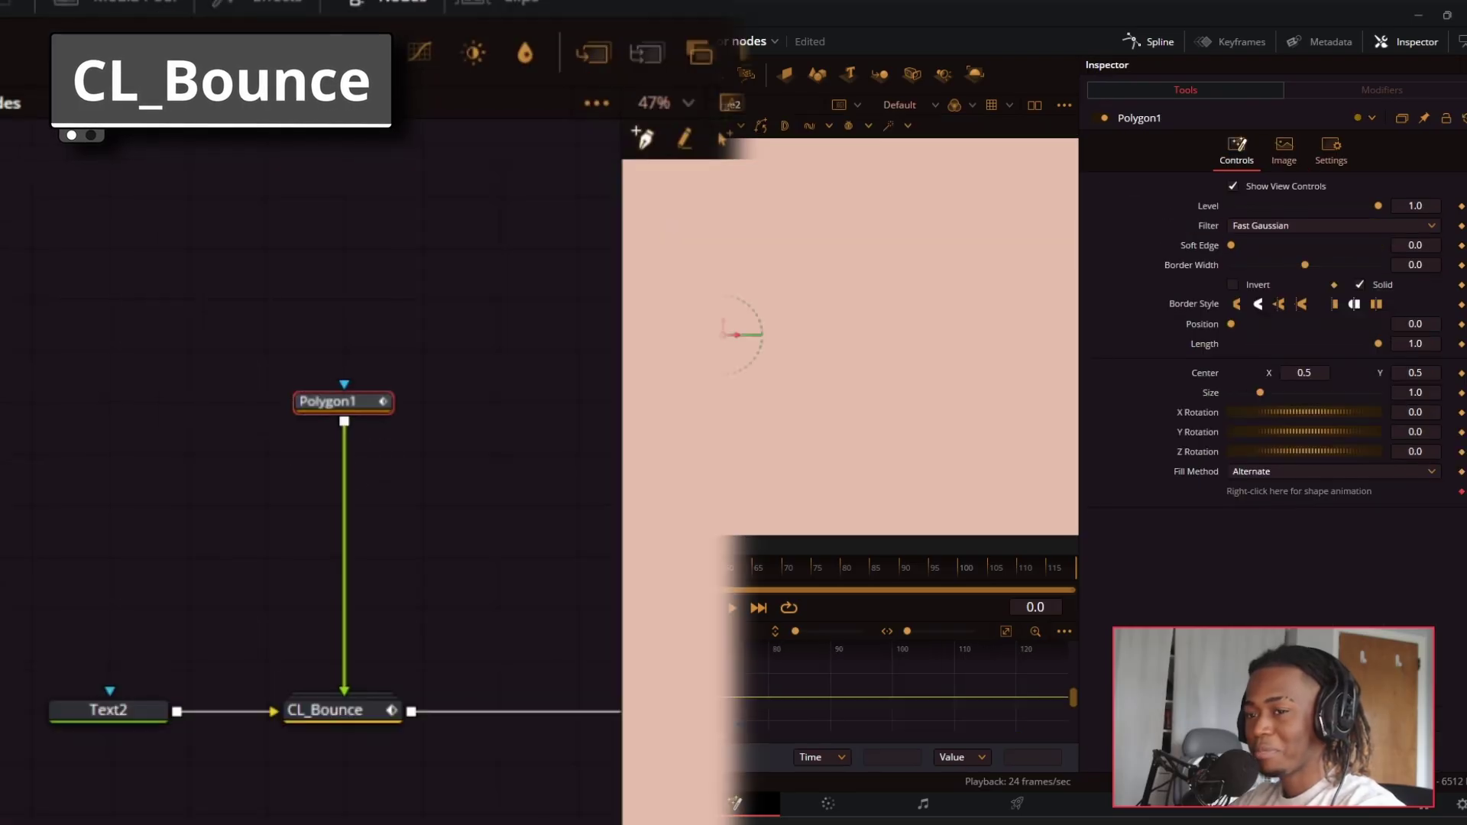
left_click(777, 551)
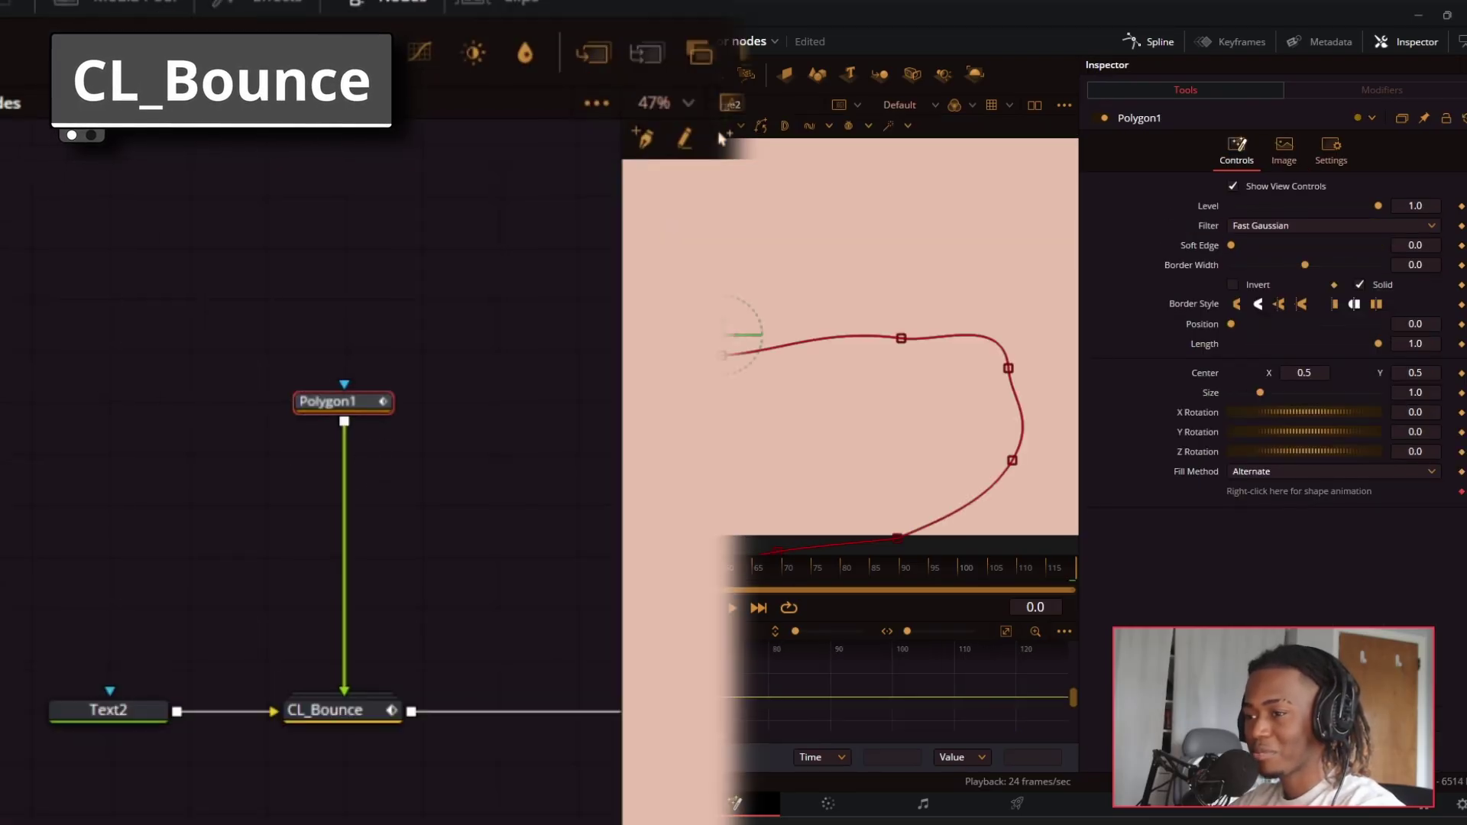
Examine CL_Bounce's Gravity and Bounce settings and play back the letter's bounce against the polygon.
left_click(324, 710)
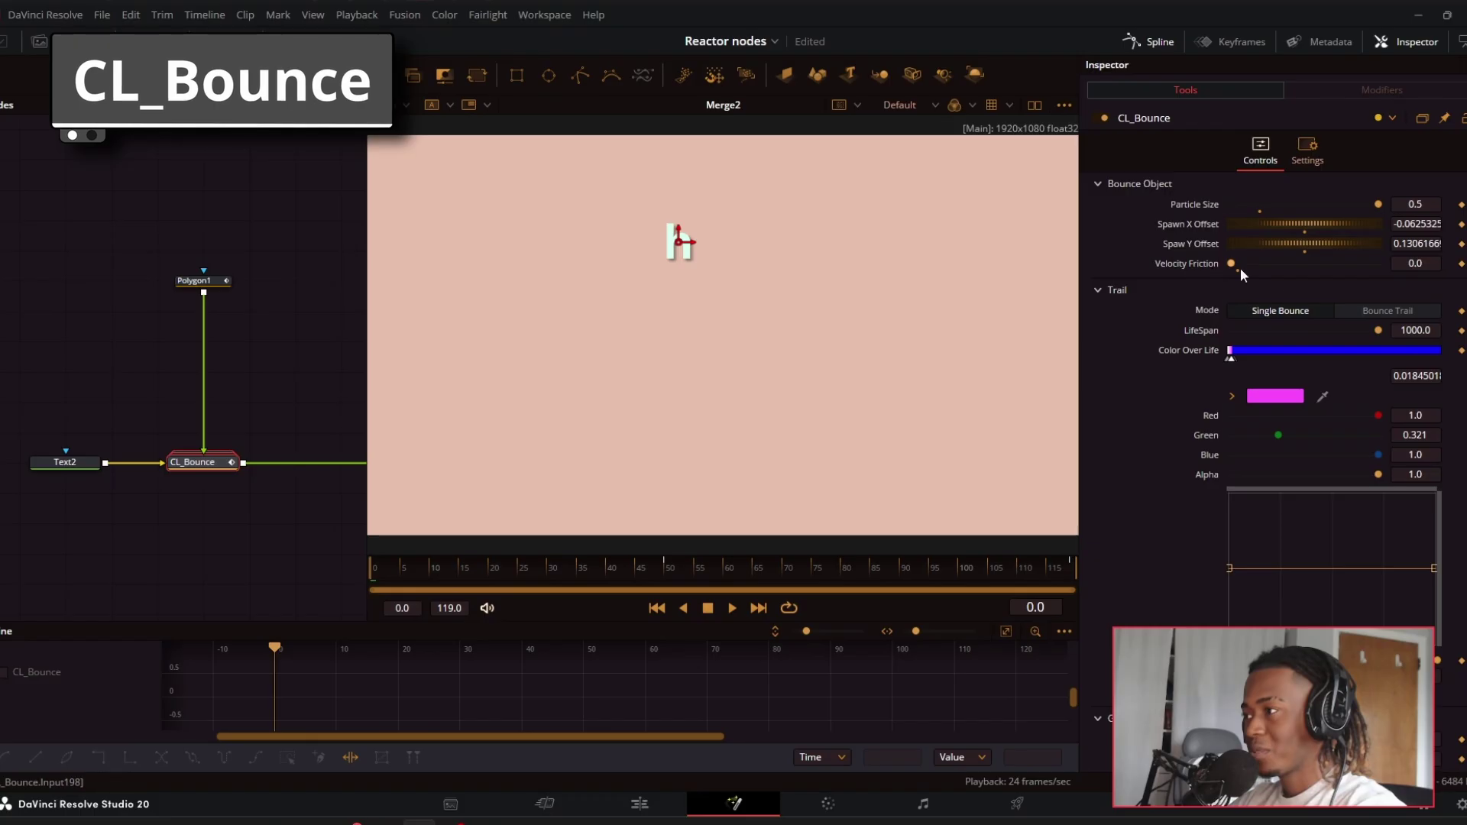
scroll(1212, 366, "down", 5)
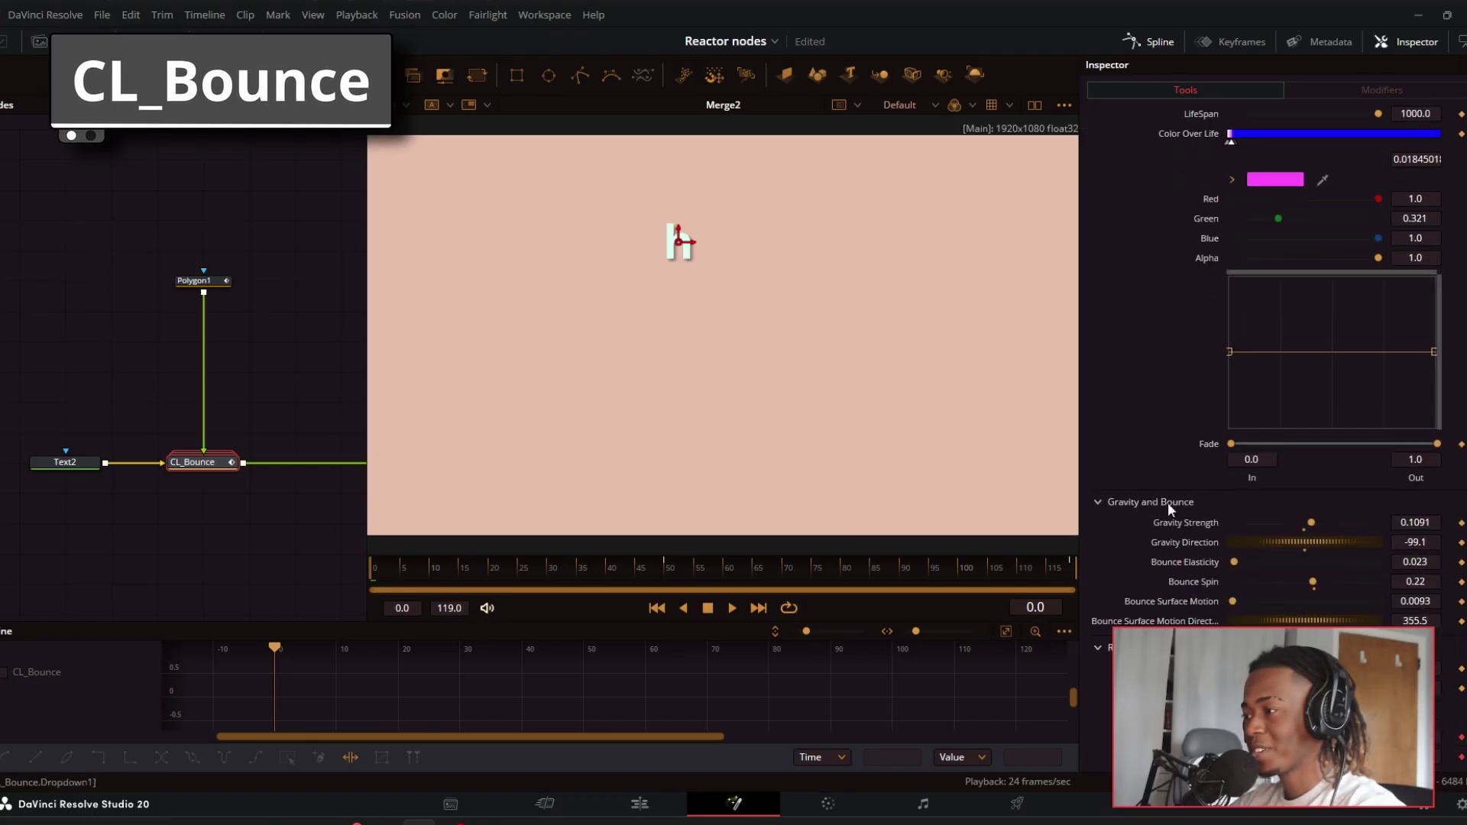
left_click(217, 564)
key("space")
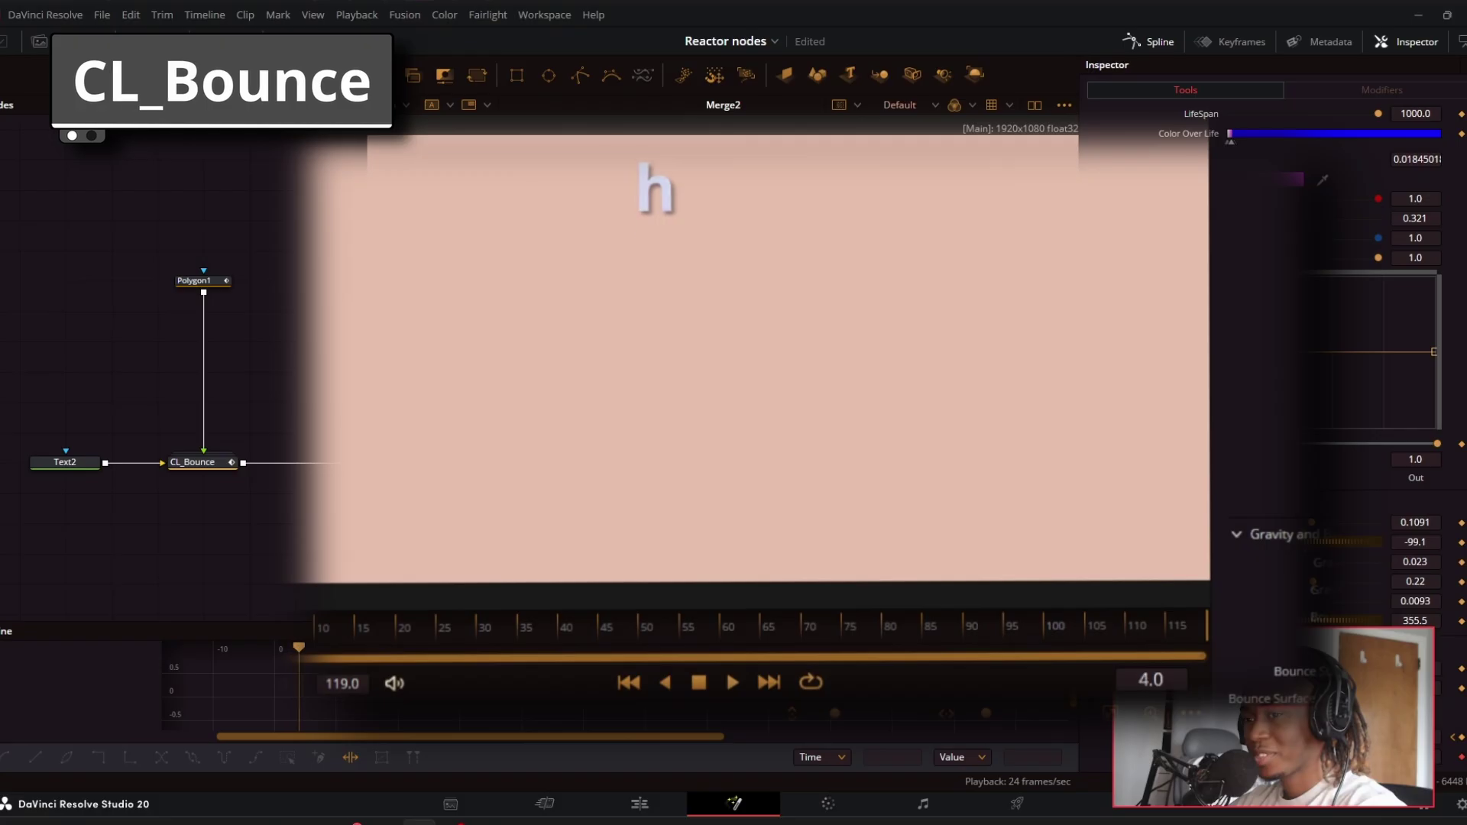
Set CL_Bounce's Trail mode to Bounce Trail and advance the playhead to frame 52.
scroll(1397, 280, "up", 4)
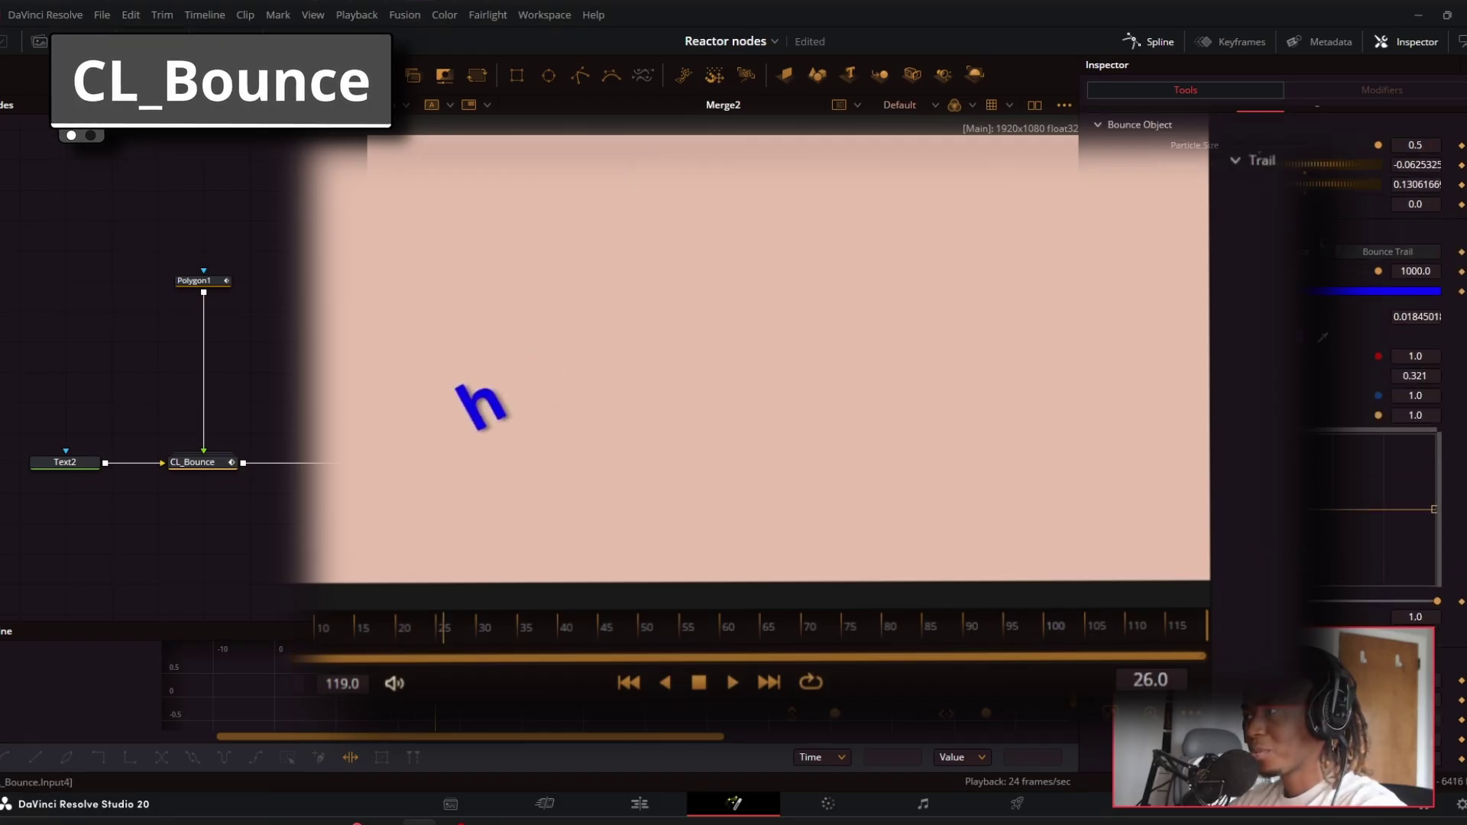
left_click(1397, 281)
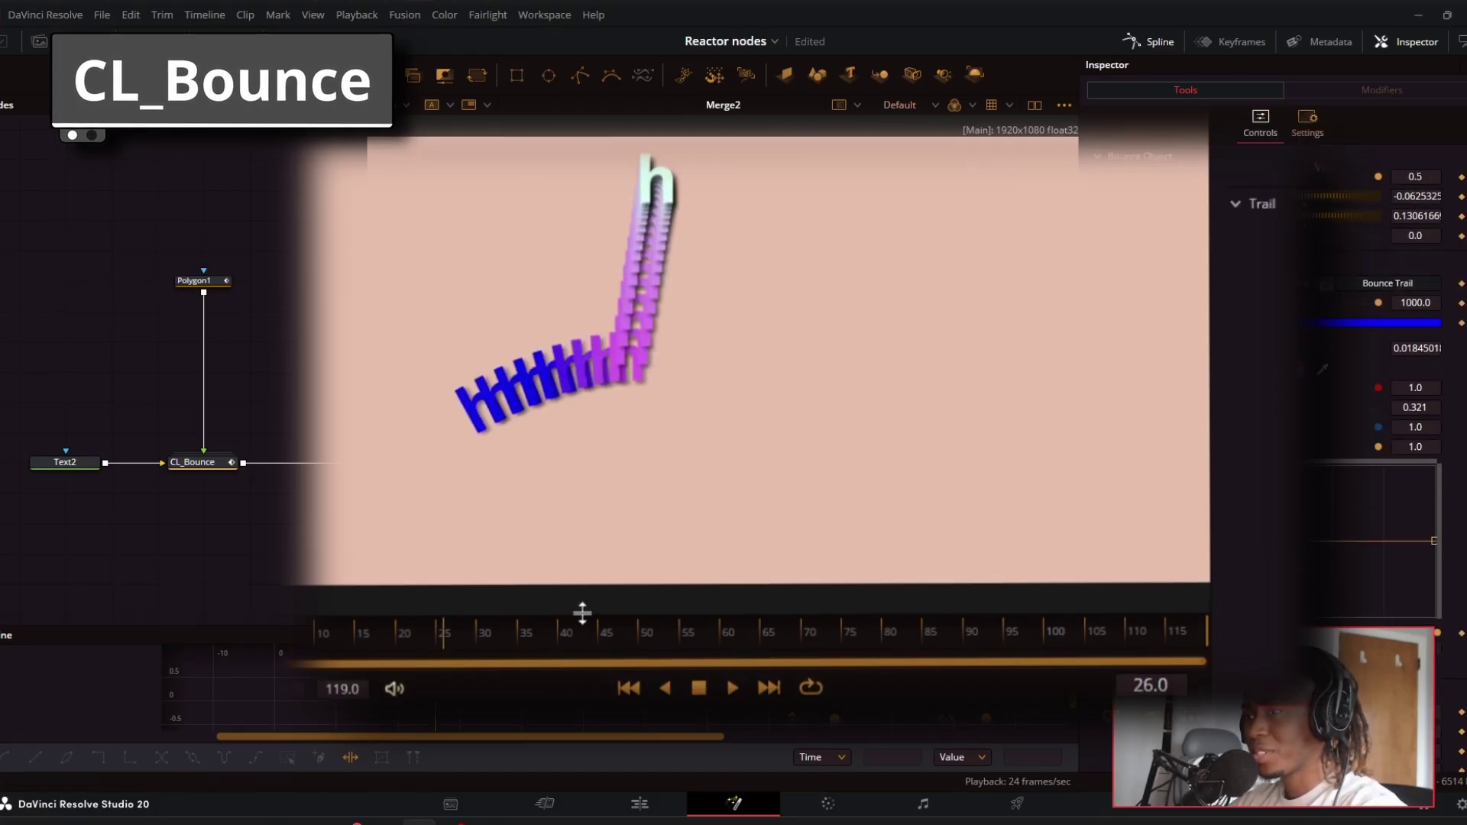
left_click_drag(604, 635, 661, 637)
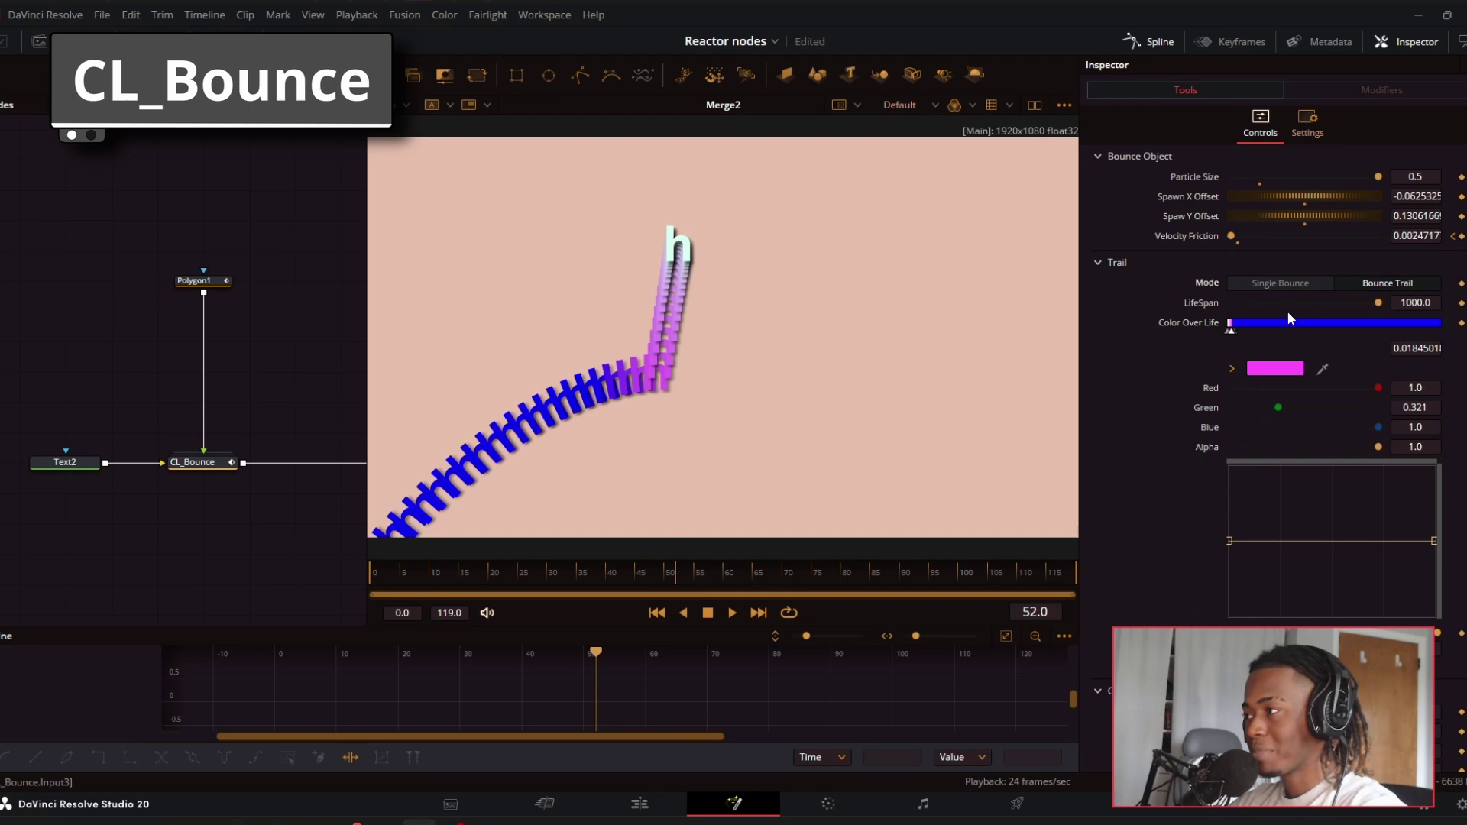
Set CL_Bounce's Bounce Elasticity to 0.267 and Gravity Strength to 0.092.
scroll(1215, 589, "down", 4)
mouse_move(1247, 562)
left_mouse_down()
mouse_move(1294, 565)
mouse_move(1232, 575)
mouse_move(1270, 567)
left_mouse_up()
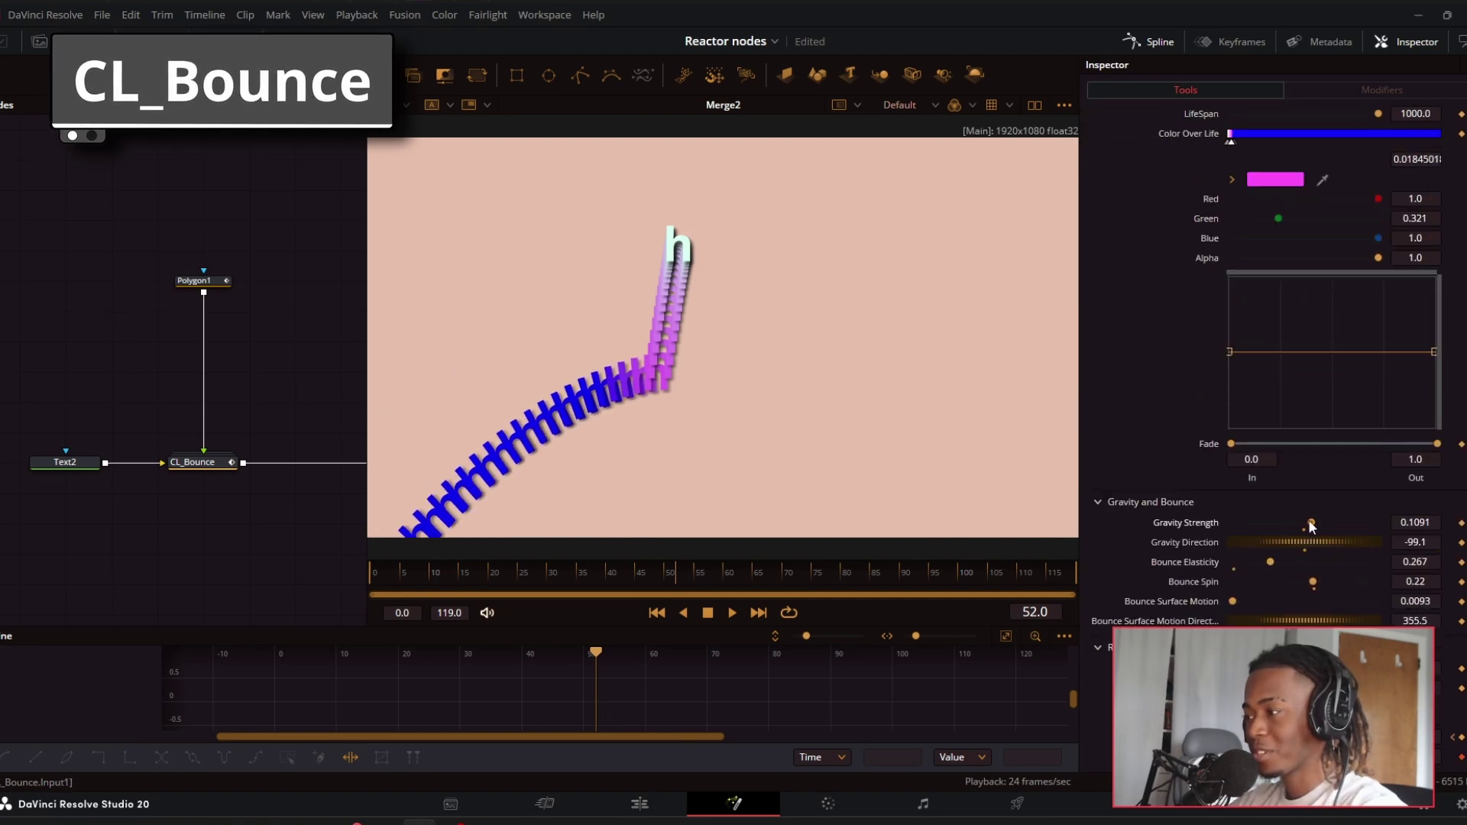
mouse_move(1310, 522)
left_mouse_down()
mouse_move(1282, 522)
mouse_move(1296, 521)
left_mouse_up()
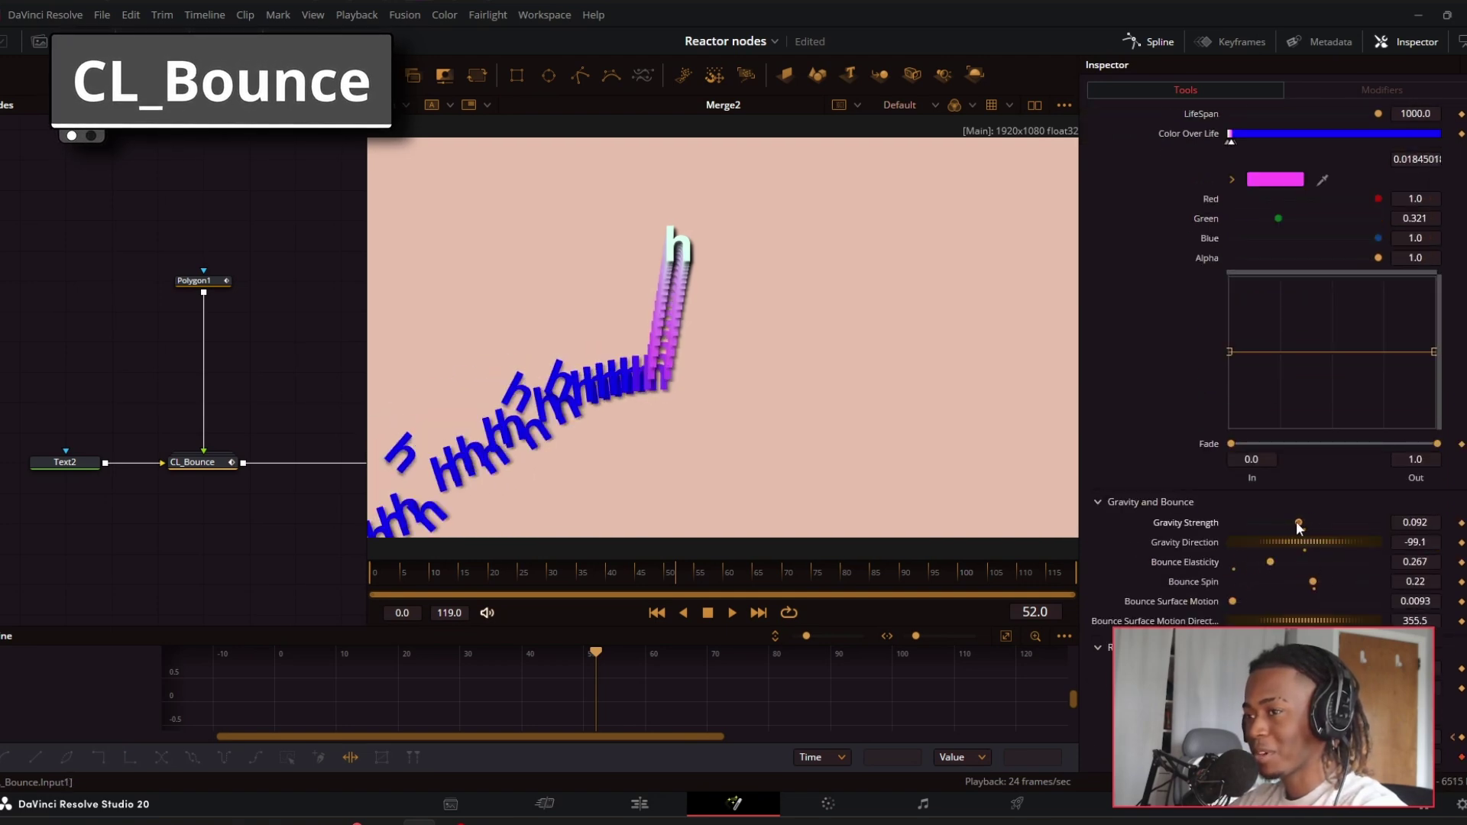
Move CL_Bounce's spawn point to an offset of about X 0.22, Y 0.17.
left_click(200, 281)
left_click(192, 463)
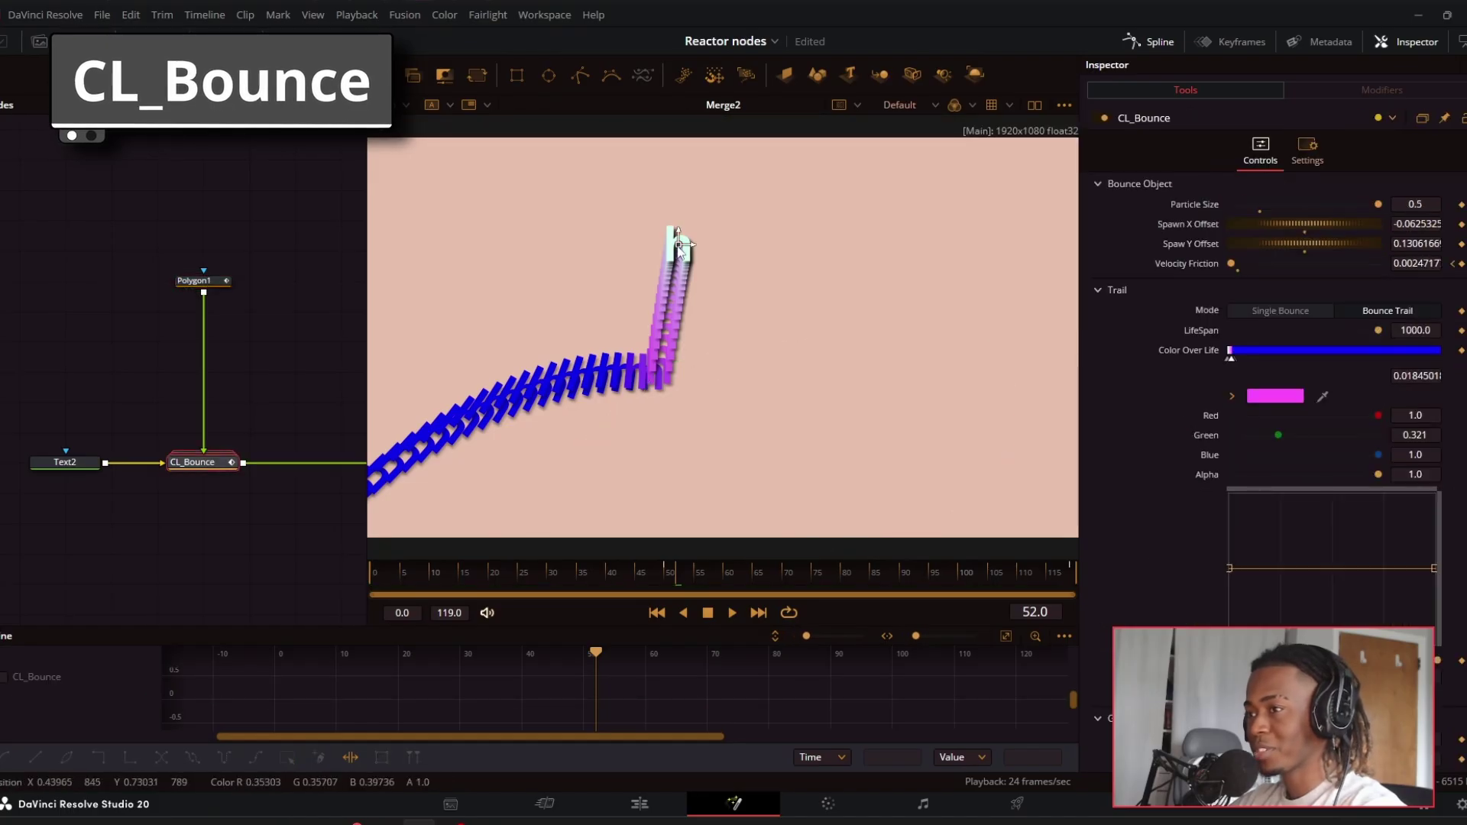
left_click_drag(679, 245, 879, 218)
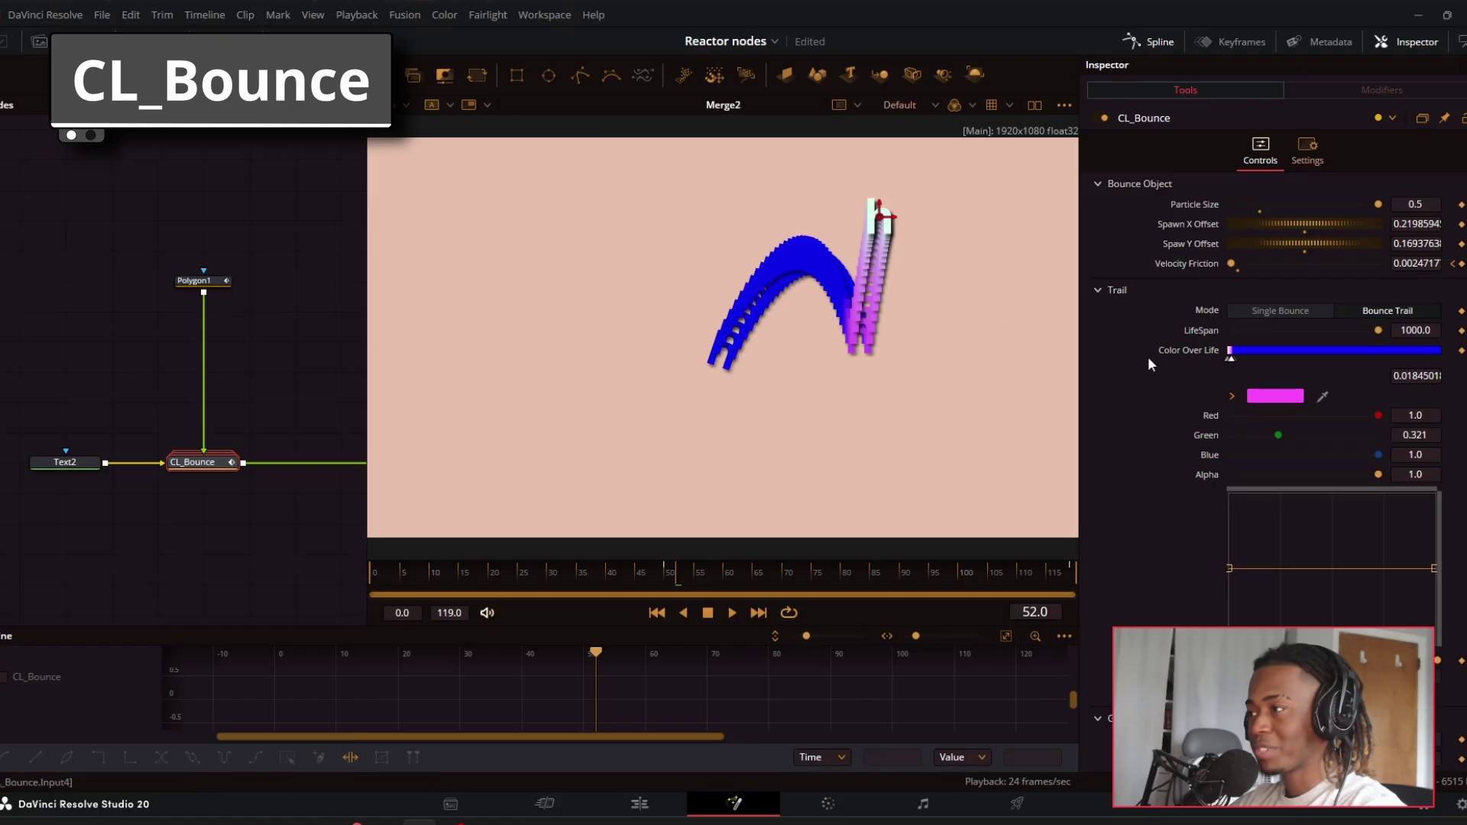
Review the bounce trail through to frame 119, including the Velocity Friction, and return to frame 50.
scroll(1169, 516, "down", 3)
scroll(1169, 516, "down", 1)
scroll(1199, 585, "up", 4)
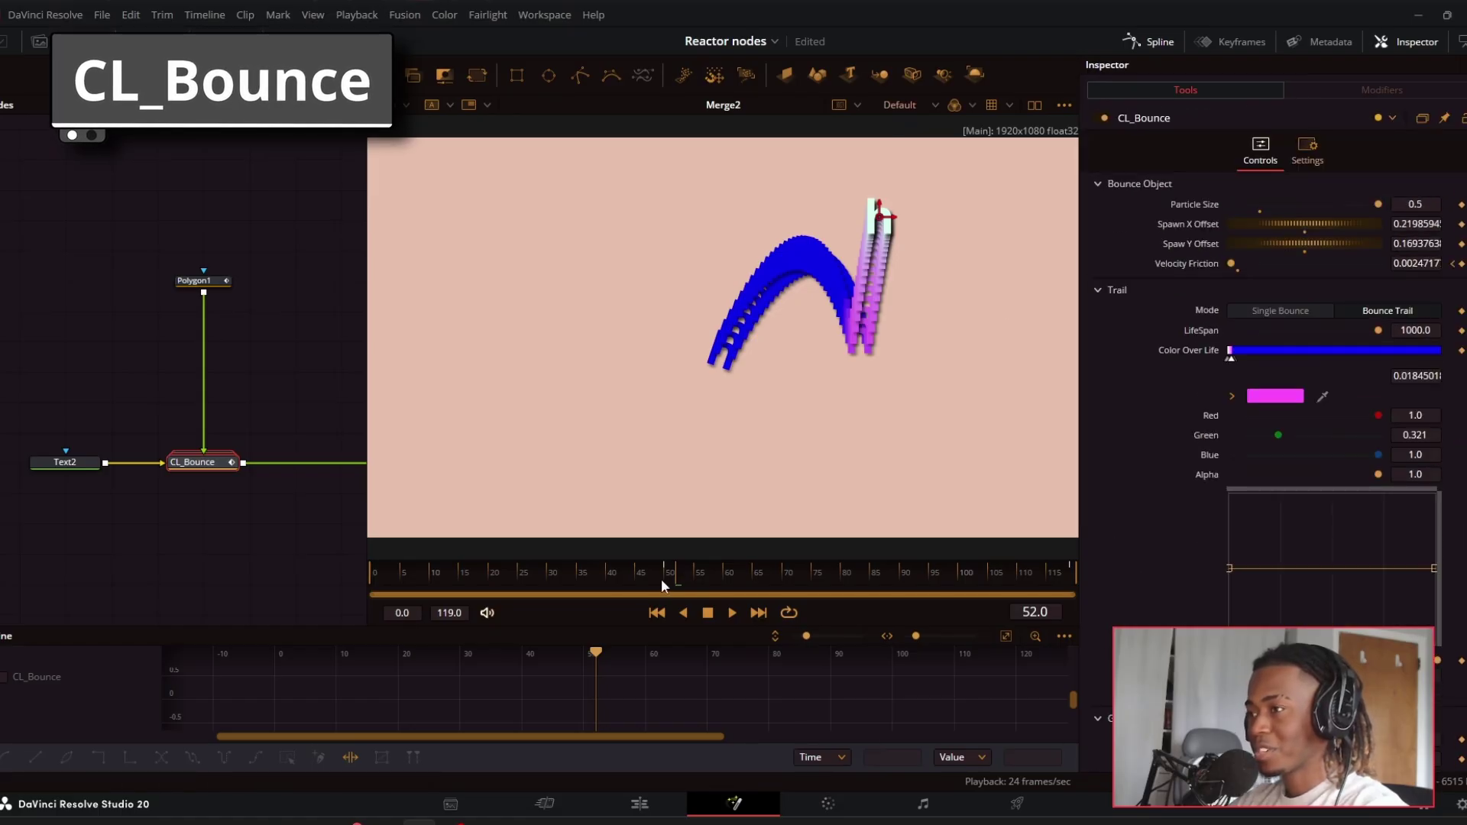
left_click_drag(668, 576, 1071, 588)
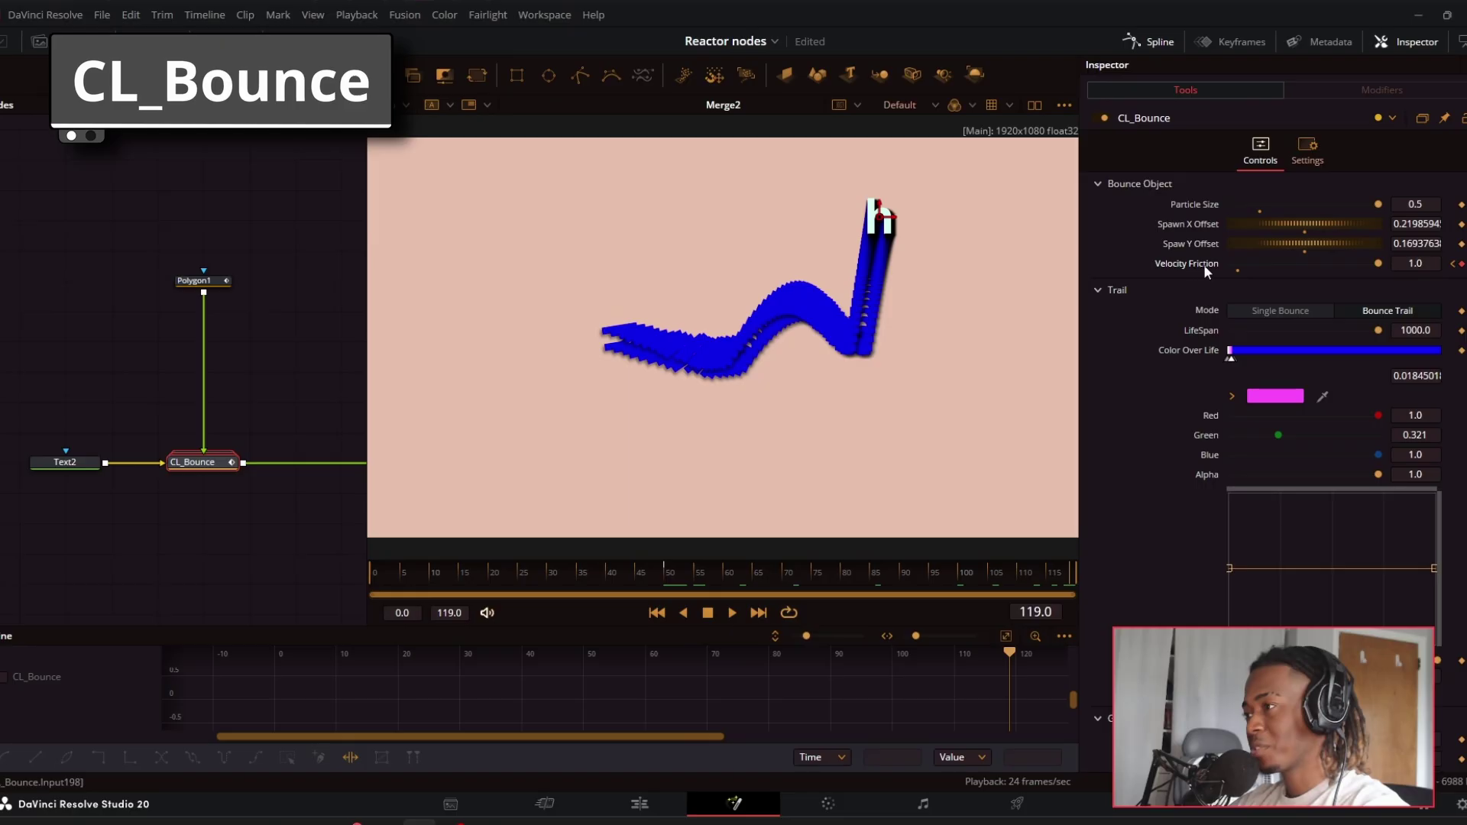
left_click(669, 571)
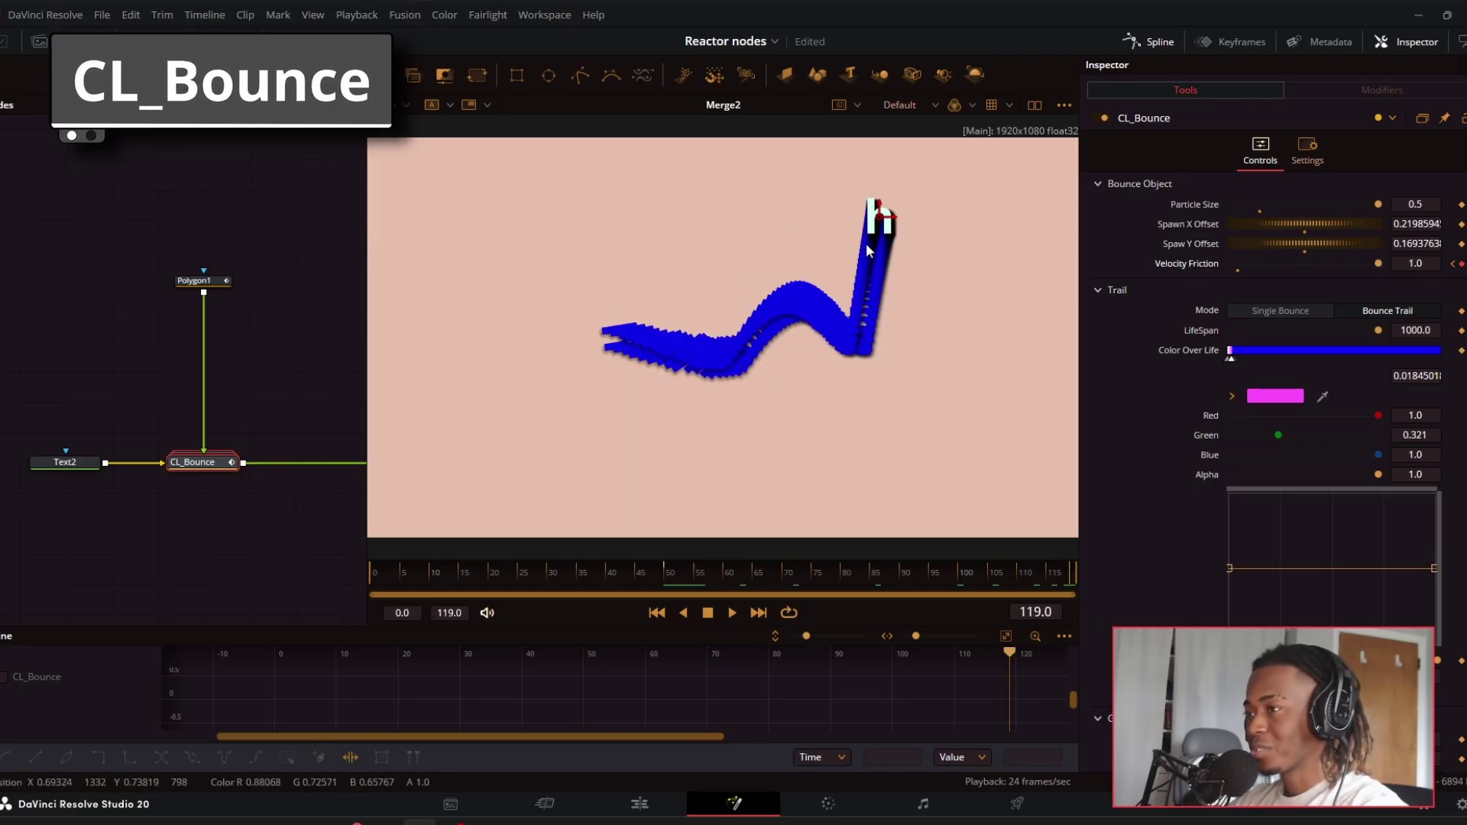
left_click(668, 578)
Set the trail's Fade Out value to 0.612 and preview the result at the end of the timeline.
scroll(1140, 525, "down", 3)
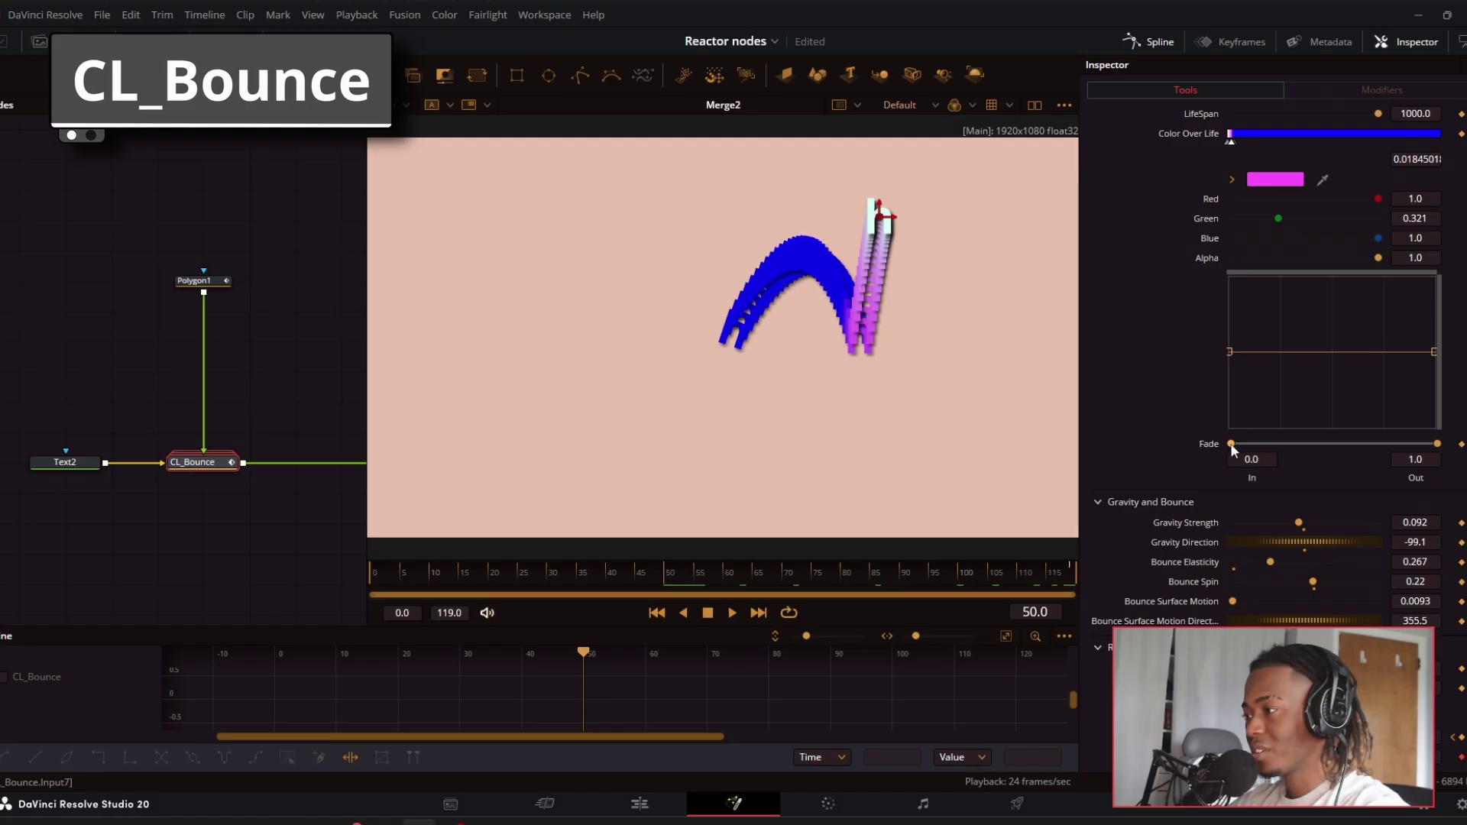
mouse_move(1230, 445)
left_mouse_down()
mouse_move(1250, 447)
mouse_move(1228, 445)
left_mouse_up()
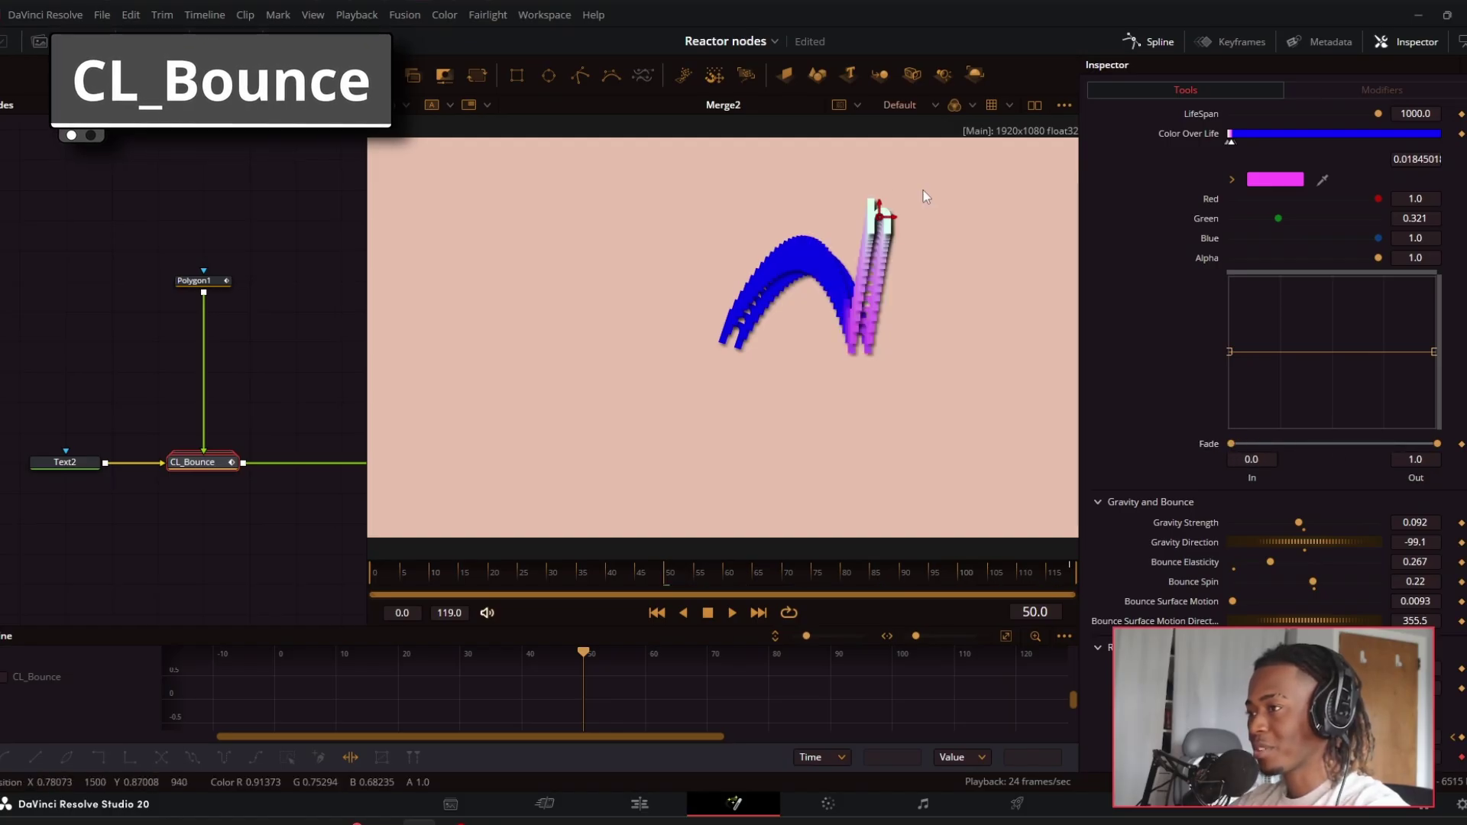
left_click_drag(1437, 444, 1359, 465)
left_click(1045, 580)
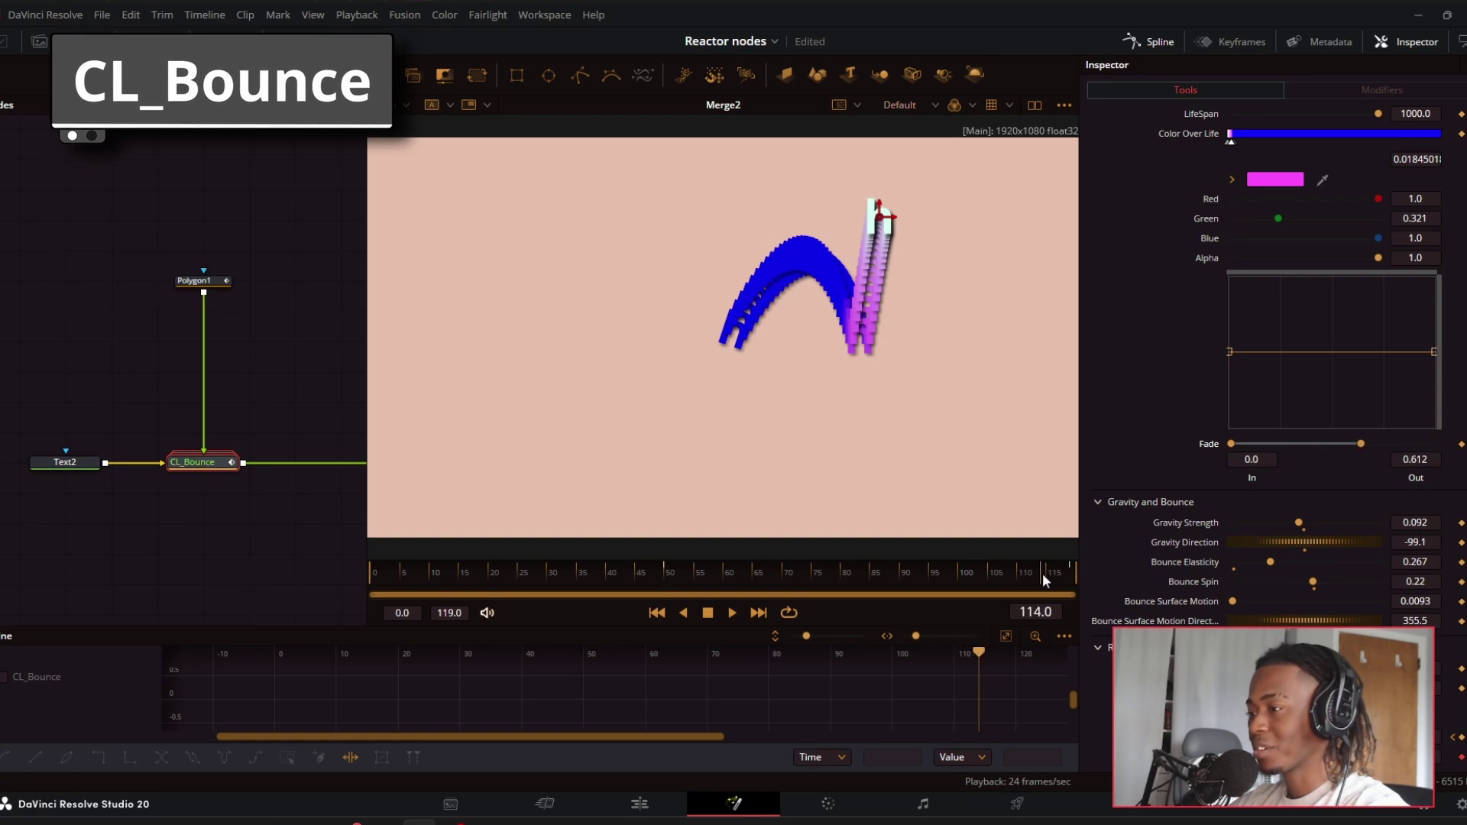
left_click_drag(1043, 575, 1076, 573)
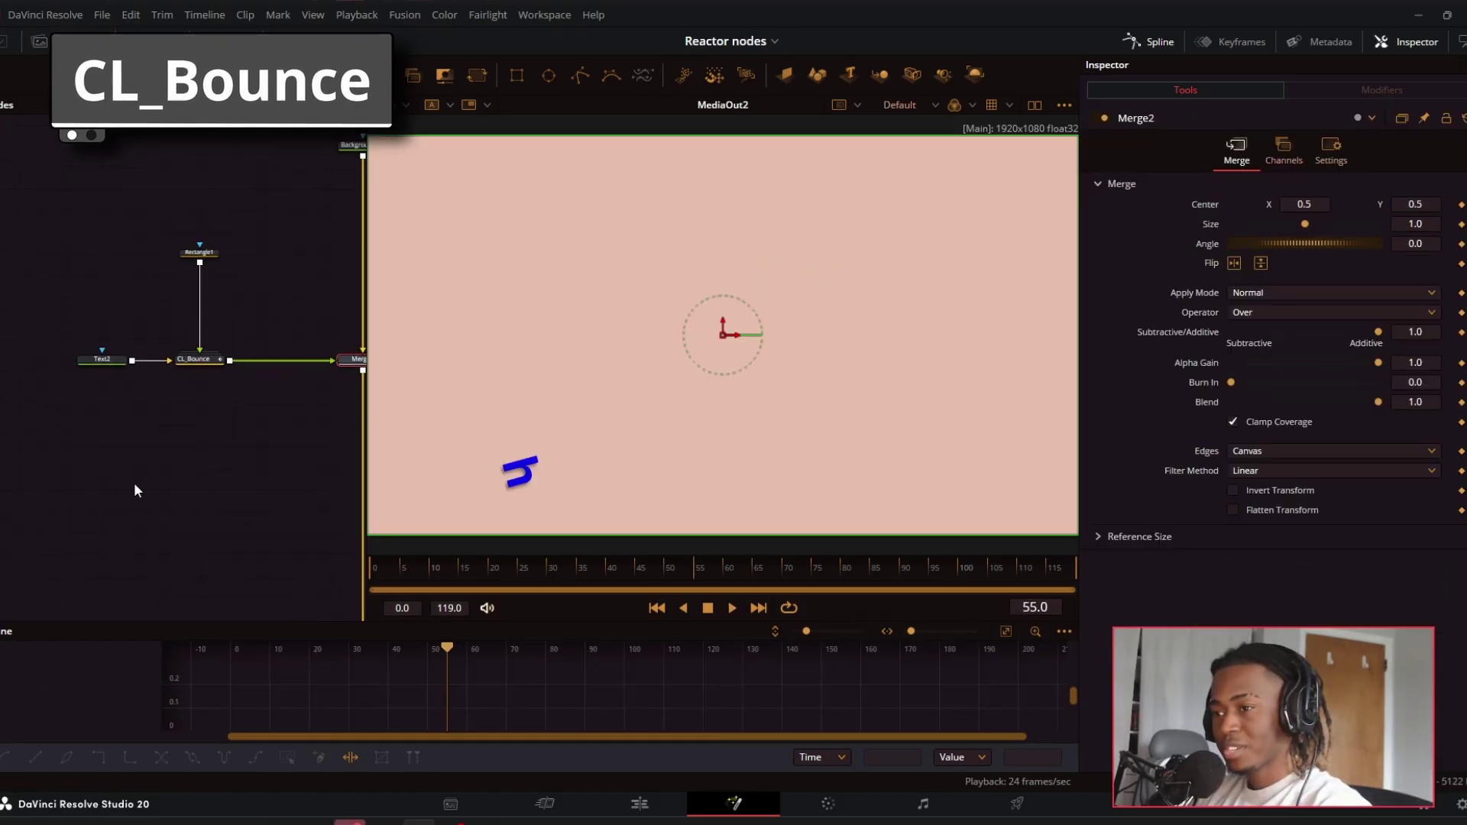
left_click_drag(135, 484, 110, 462)
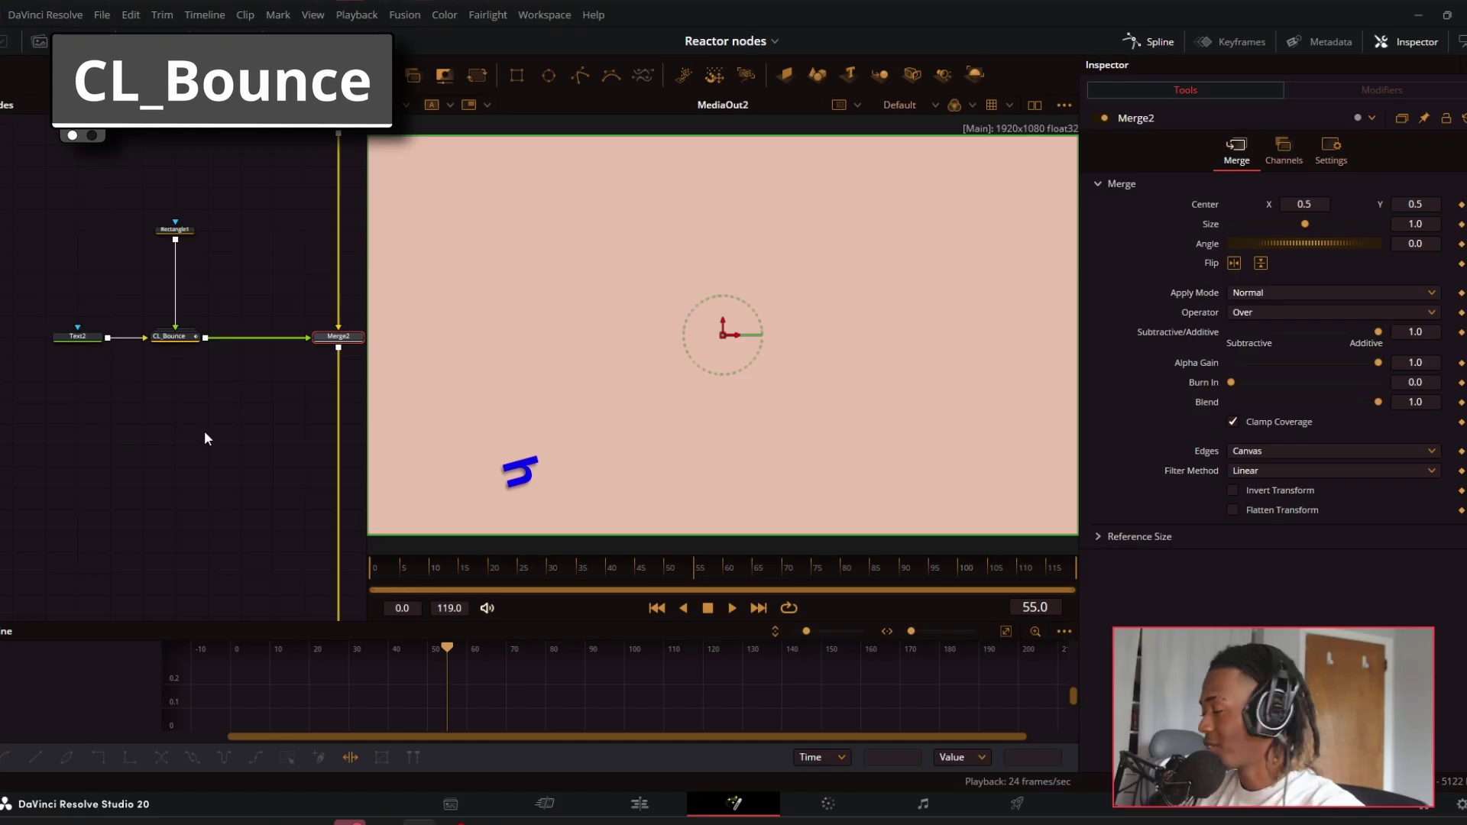
Locate the Text1, BounceAnim and Merge1 node setup in the node graph and select the BounceAnim node.
scroll(211, 348, "up", 5)
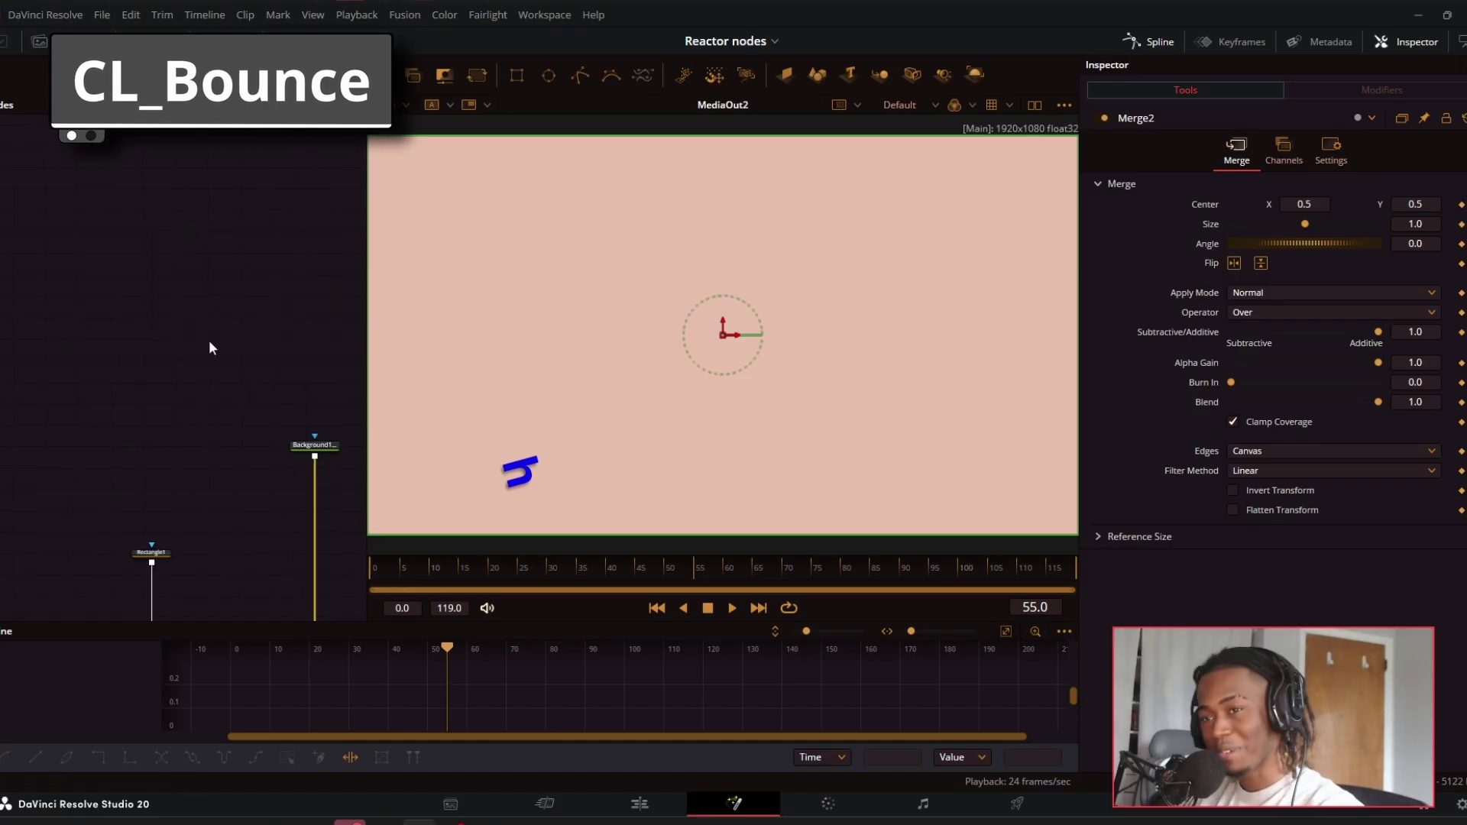
left_click_drag(203, 264, 200, 447)
left_click_drag(245, 344, 102, 492)
left_click_drag(229, 451, 250, 519)
left_click(263, 333)
left_click(128, 324)
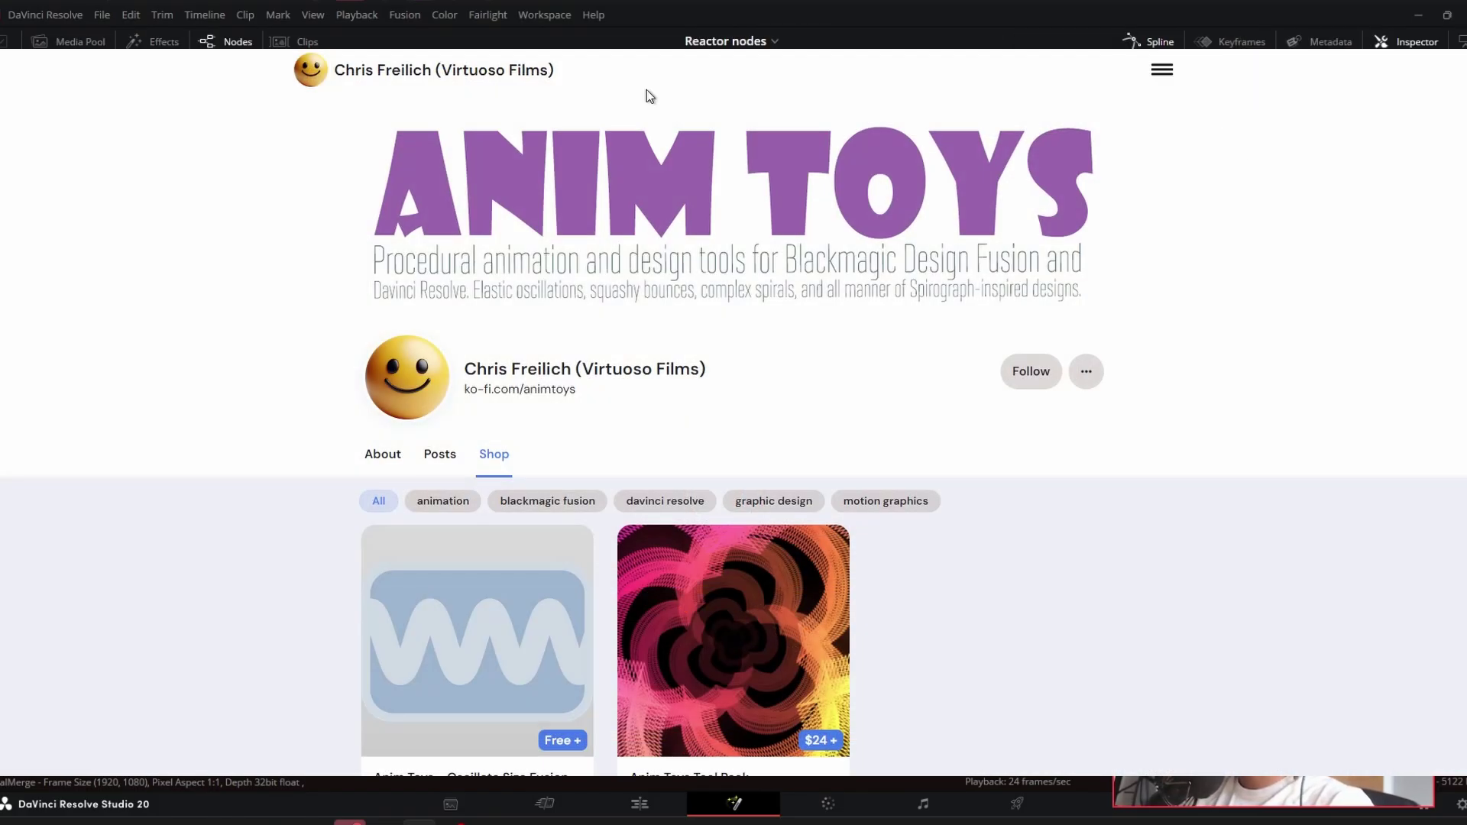
In the Anim Toys Ko-fi shop in the browser, offer $24 for the Anim Toys Tool Pack and proceed to checkout.
scroll(649, 90, "down", 4)
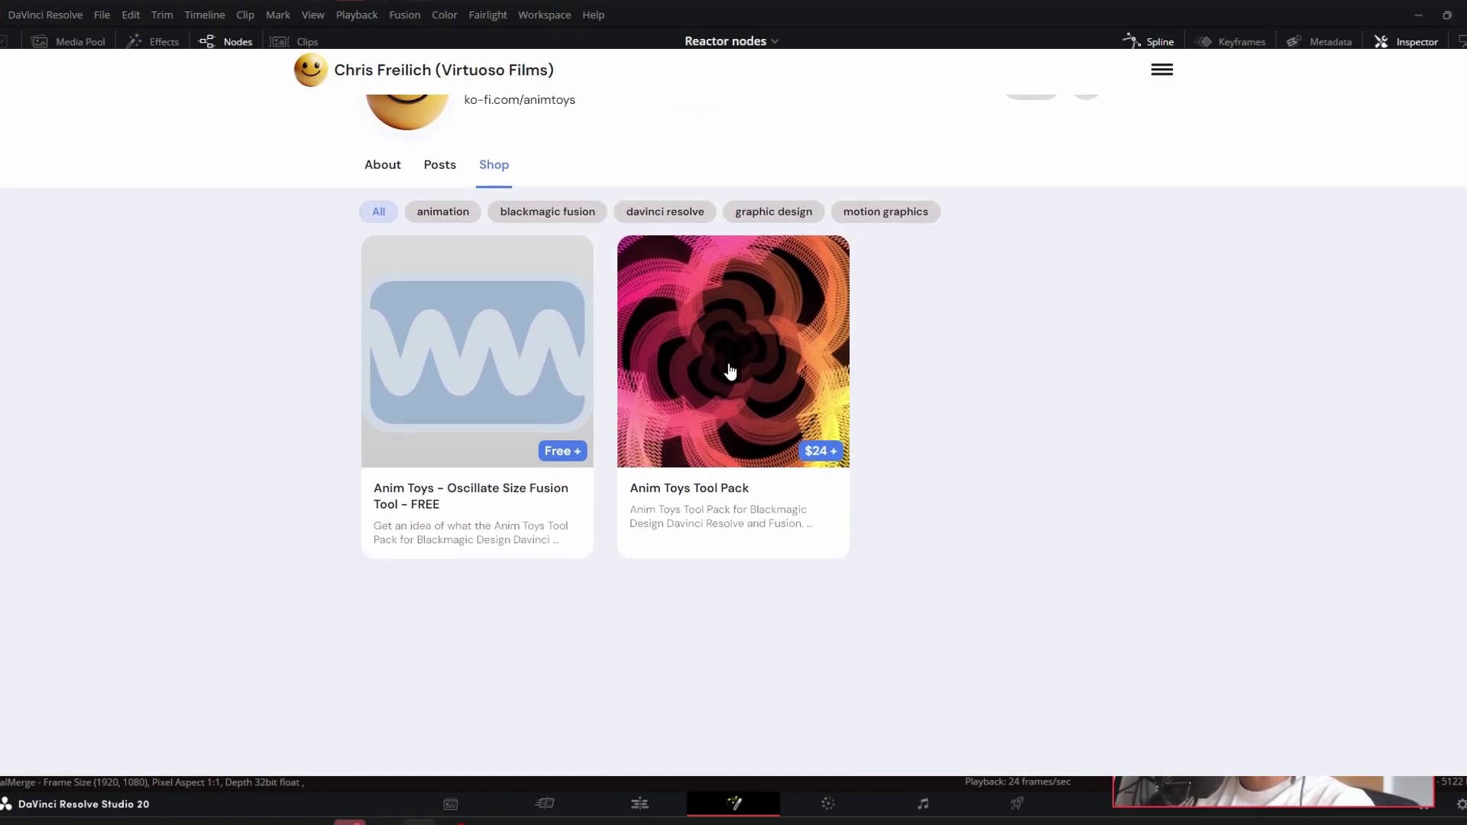
left_click(729, 371)
left_click(854, 229)
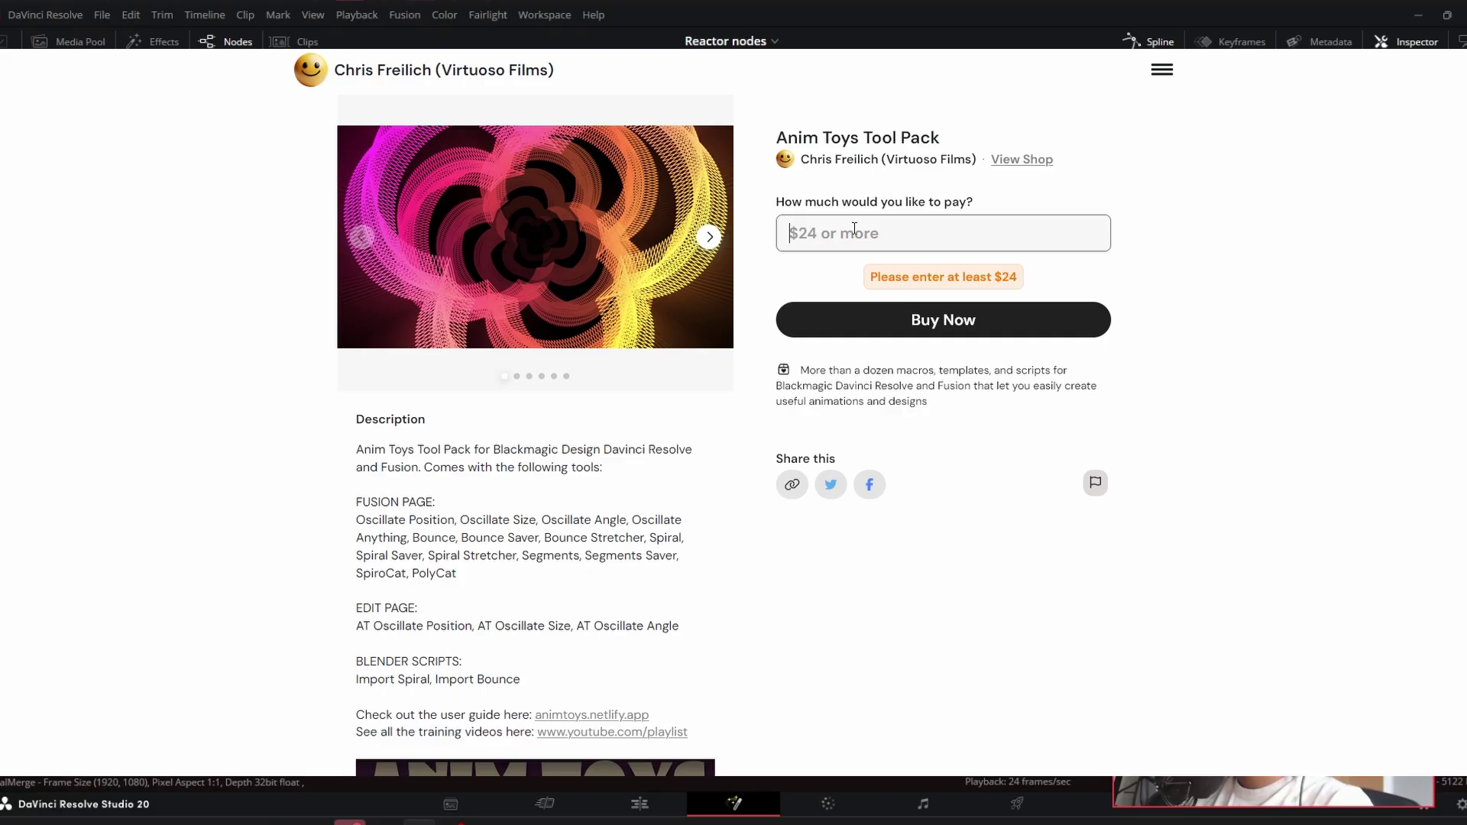
type("24")
left_click(849, 298)
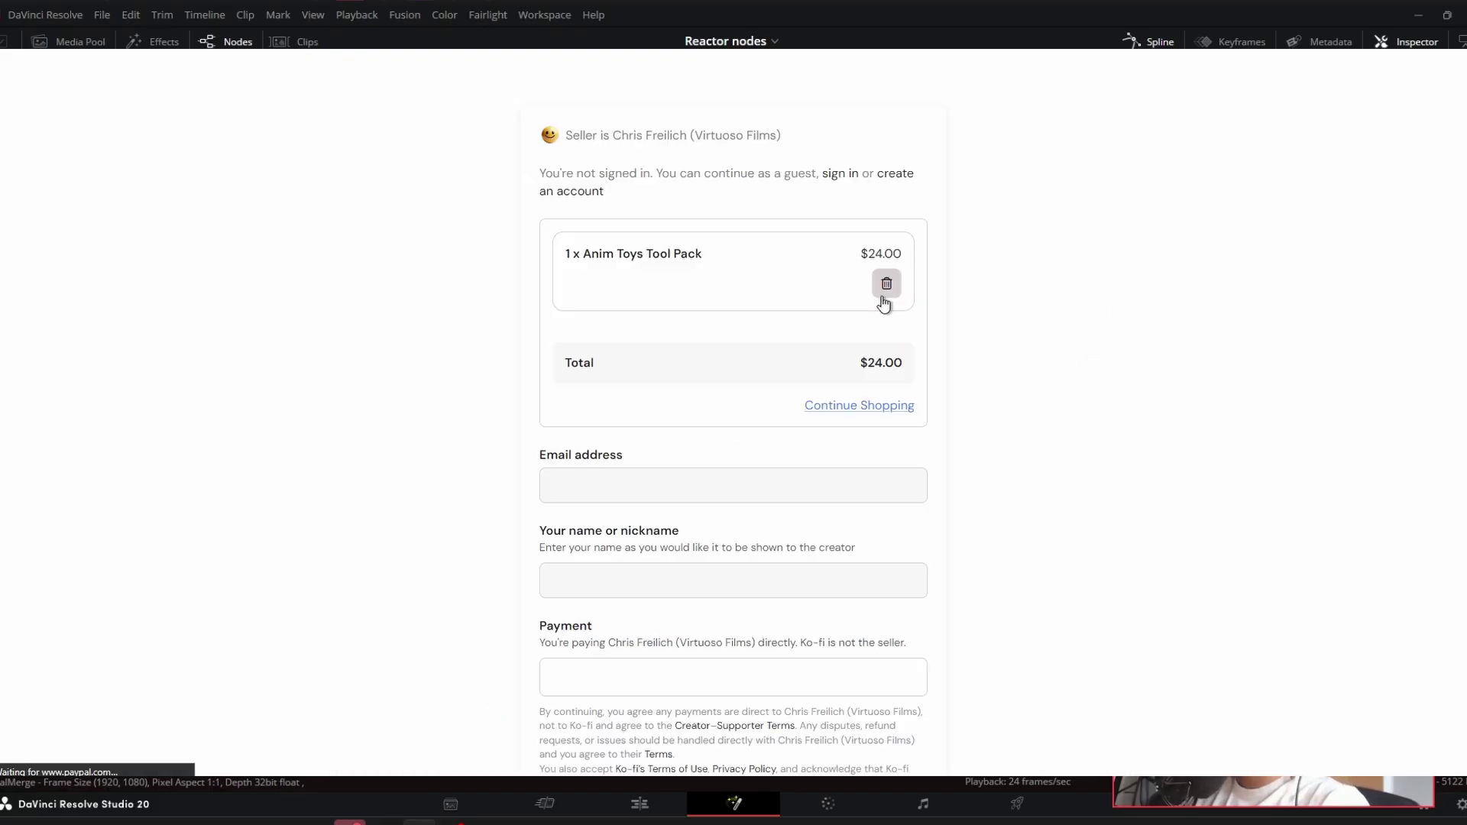
scroll(849, 304, "down", 1)
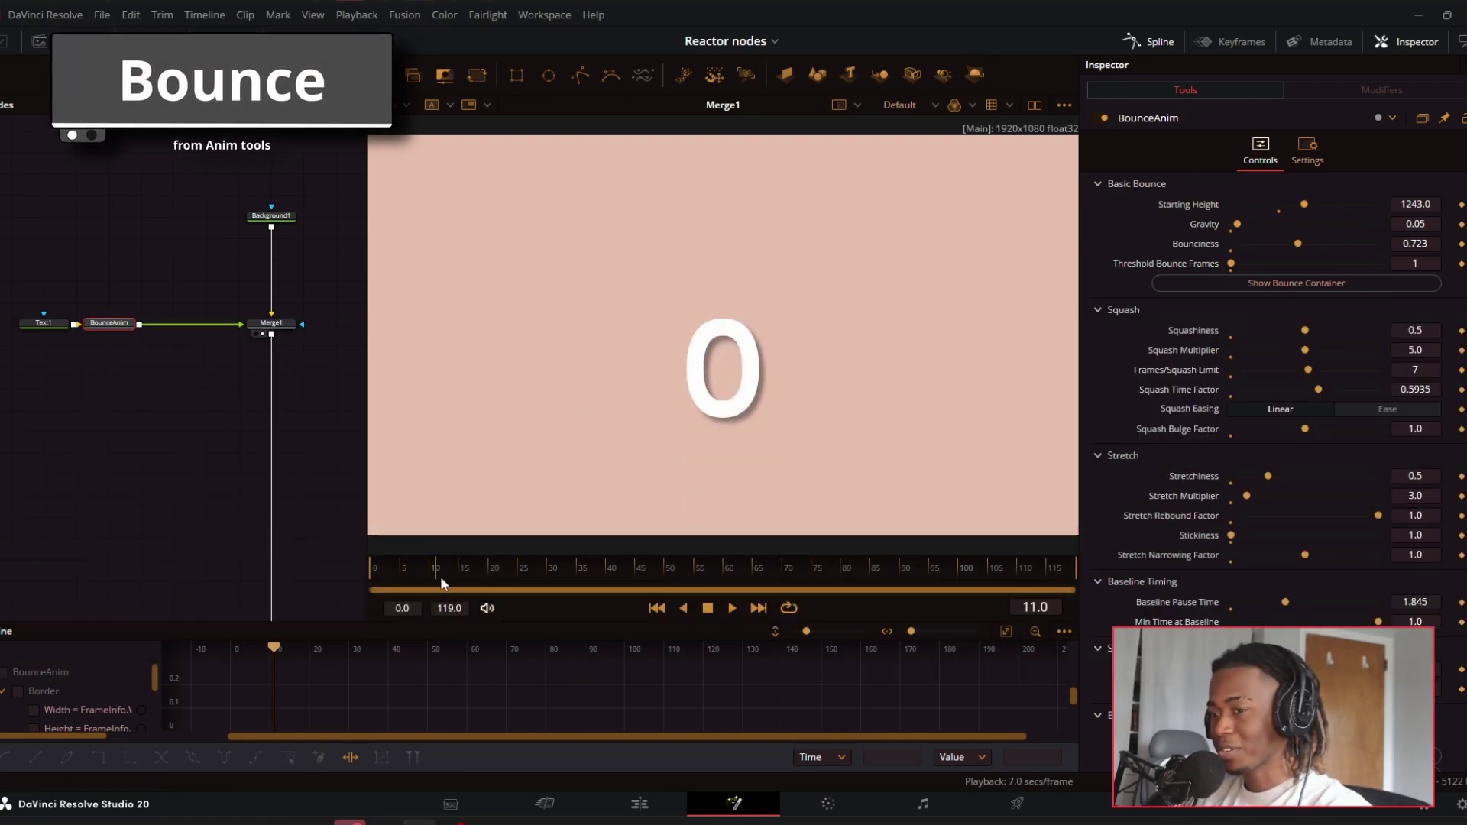
Rewind to the start of the timeline and set BounceAnim's Starting Height to 1096.
left_click(379, 575)
mouse_move(1305, 205)
left_mouse_down()
mouse_move(1276, 214)
mouse_move(1290, 213)
left_mouse_up()
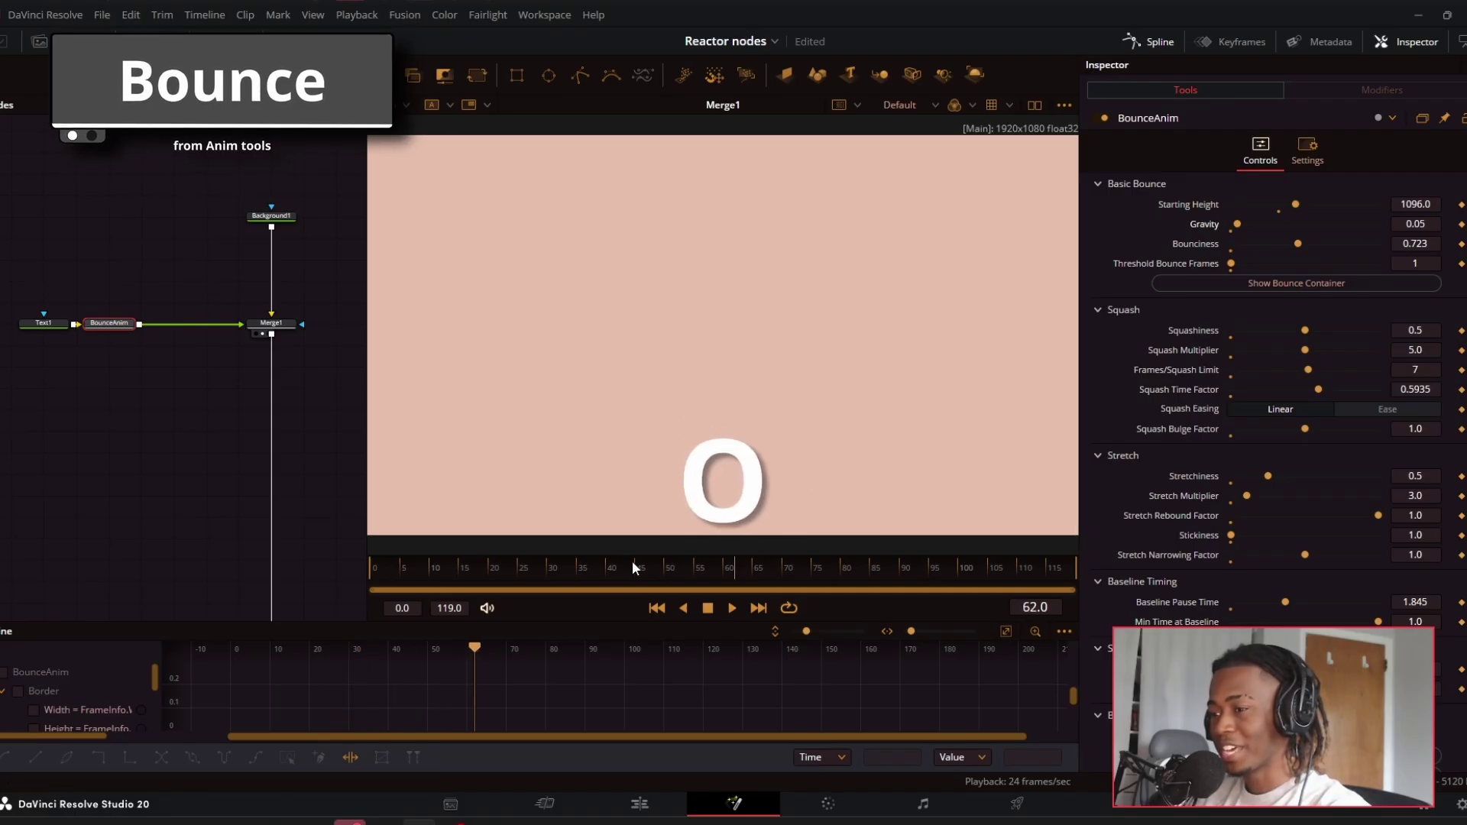
left_click(1097, 583)
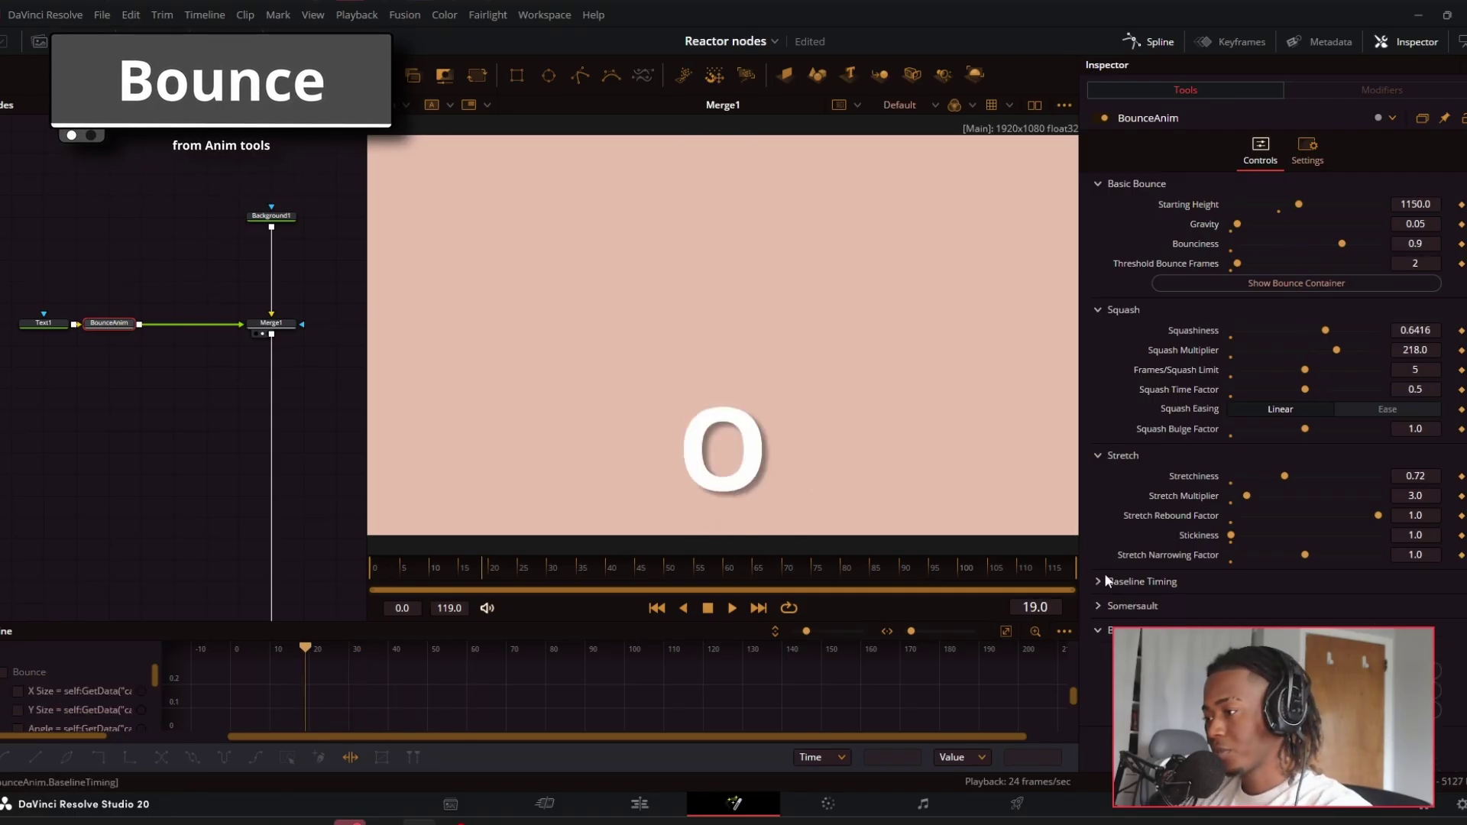
Set BounceAnim's Baseline Pause Time to 2.0 and its Squashiness to 0.4224.
left_click(1122, 582)
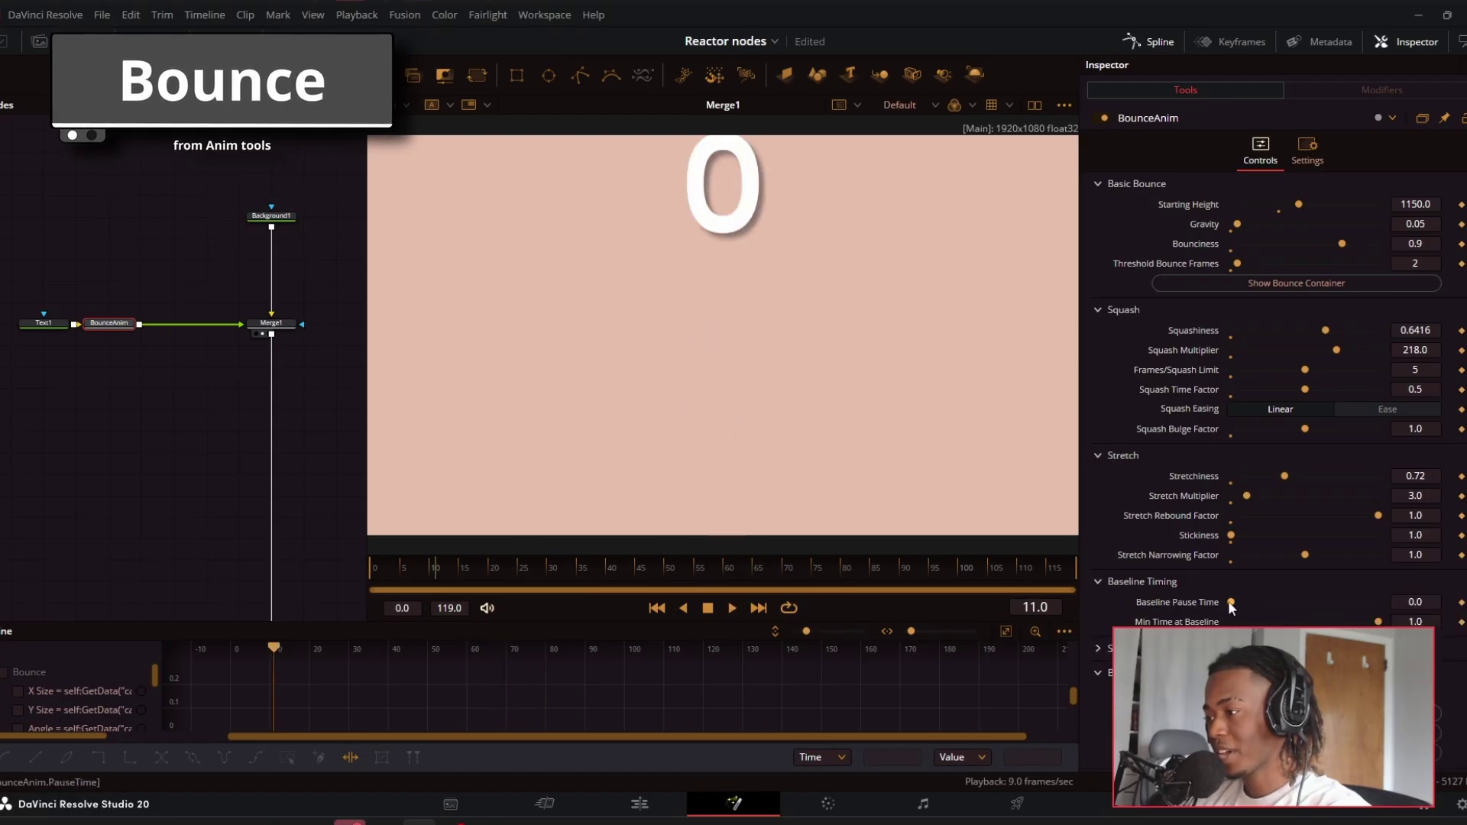
left_click_drag(1233, 601, 1290, 602)
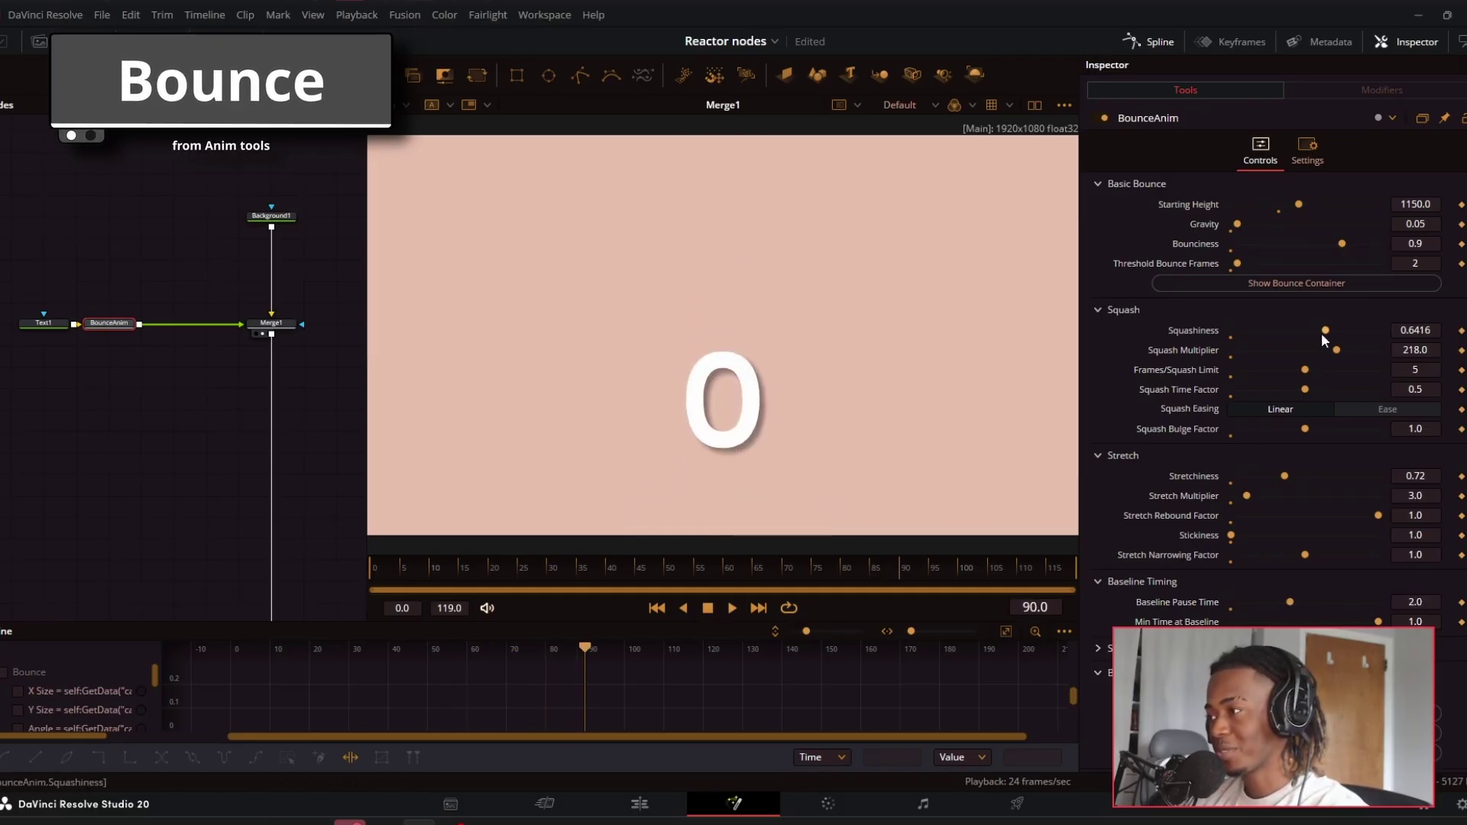
left_click_drag(1324, 331, 1293, 336)
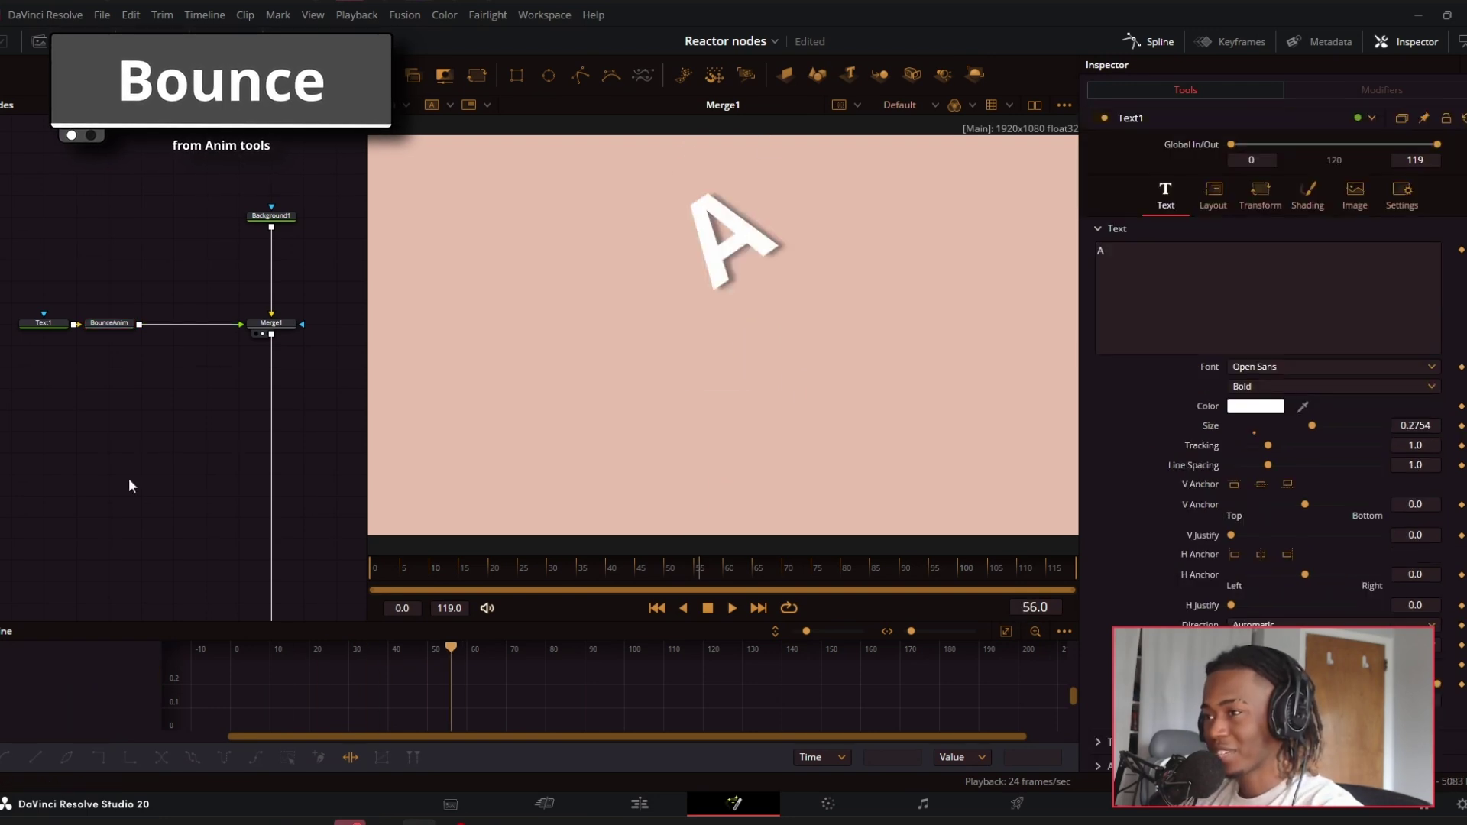
Examine BounceAnim's remaining bounce controls and check the letter A's motion at frame 34.
left_click(119, 325)
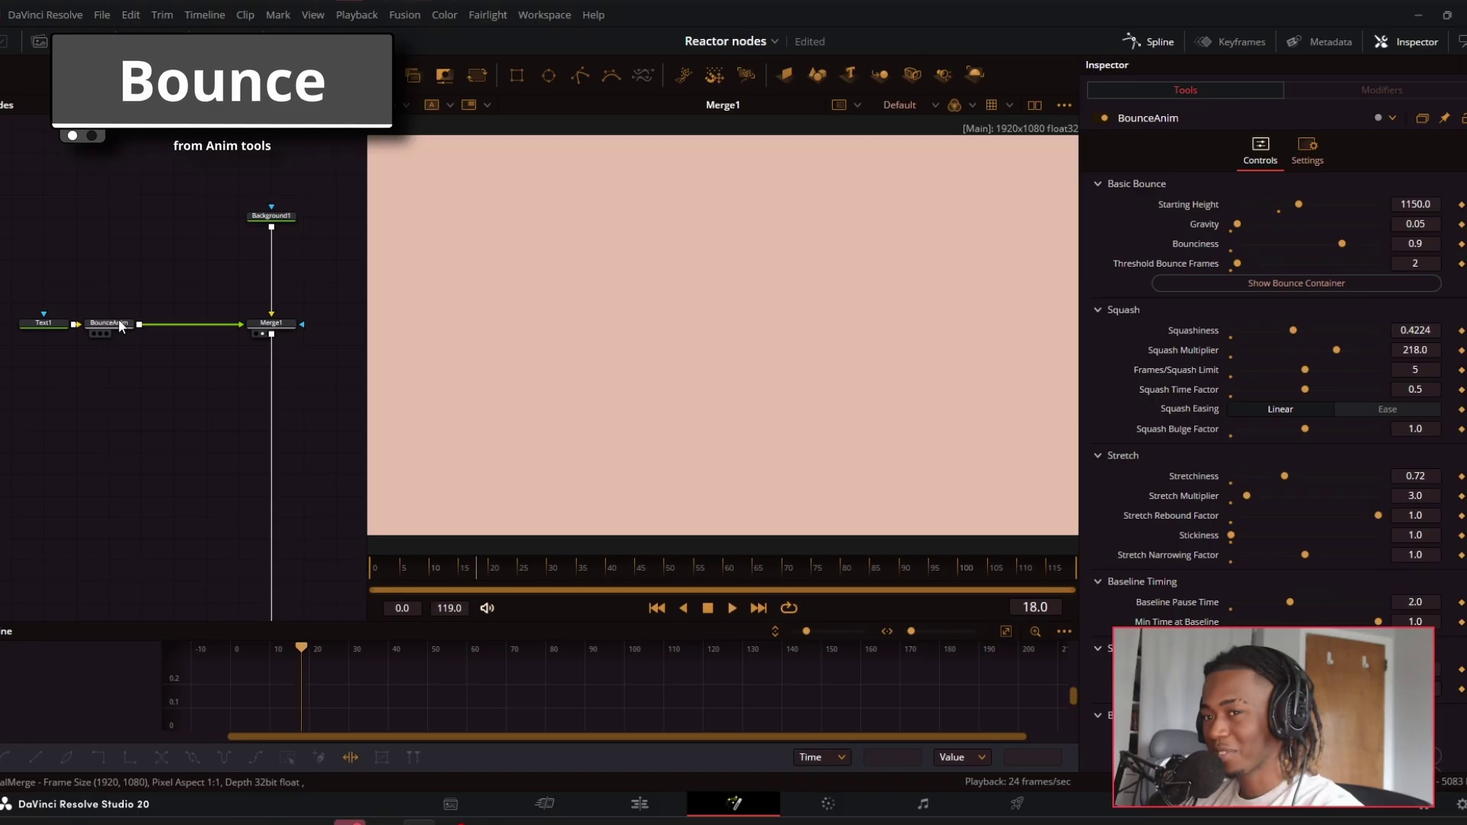
scroll(1244, 556, "down", 1)
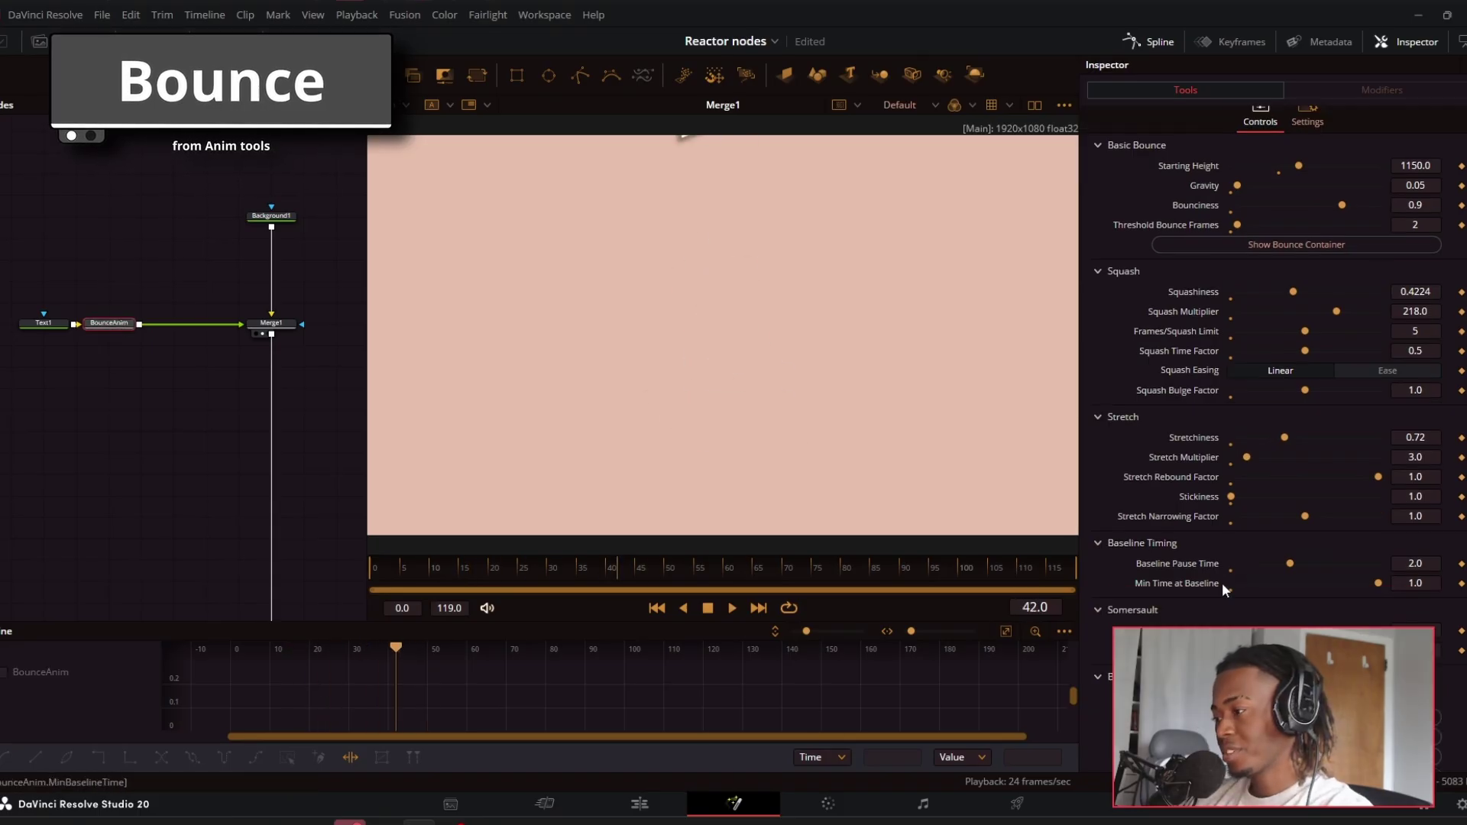
left_click_drag(612, 574, 570, 568)
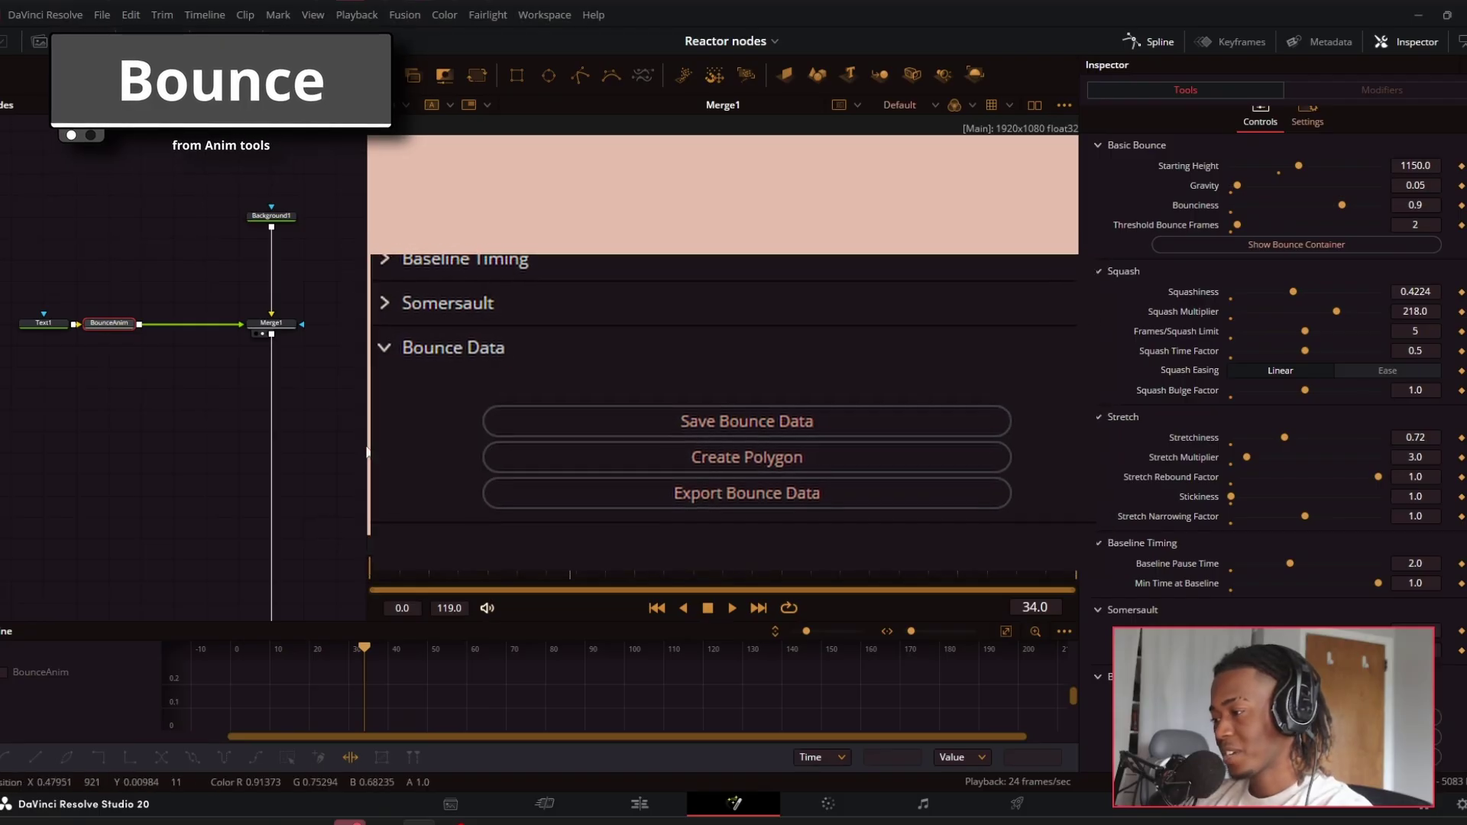
Add a Bounce Save node below BounceAnim and fetch the bounce data from BounceAnim into it.
left_click(136, 387)
key("shift+space")
type("bounce")
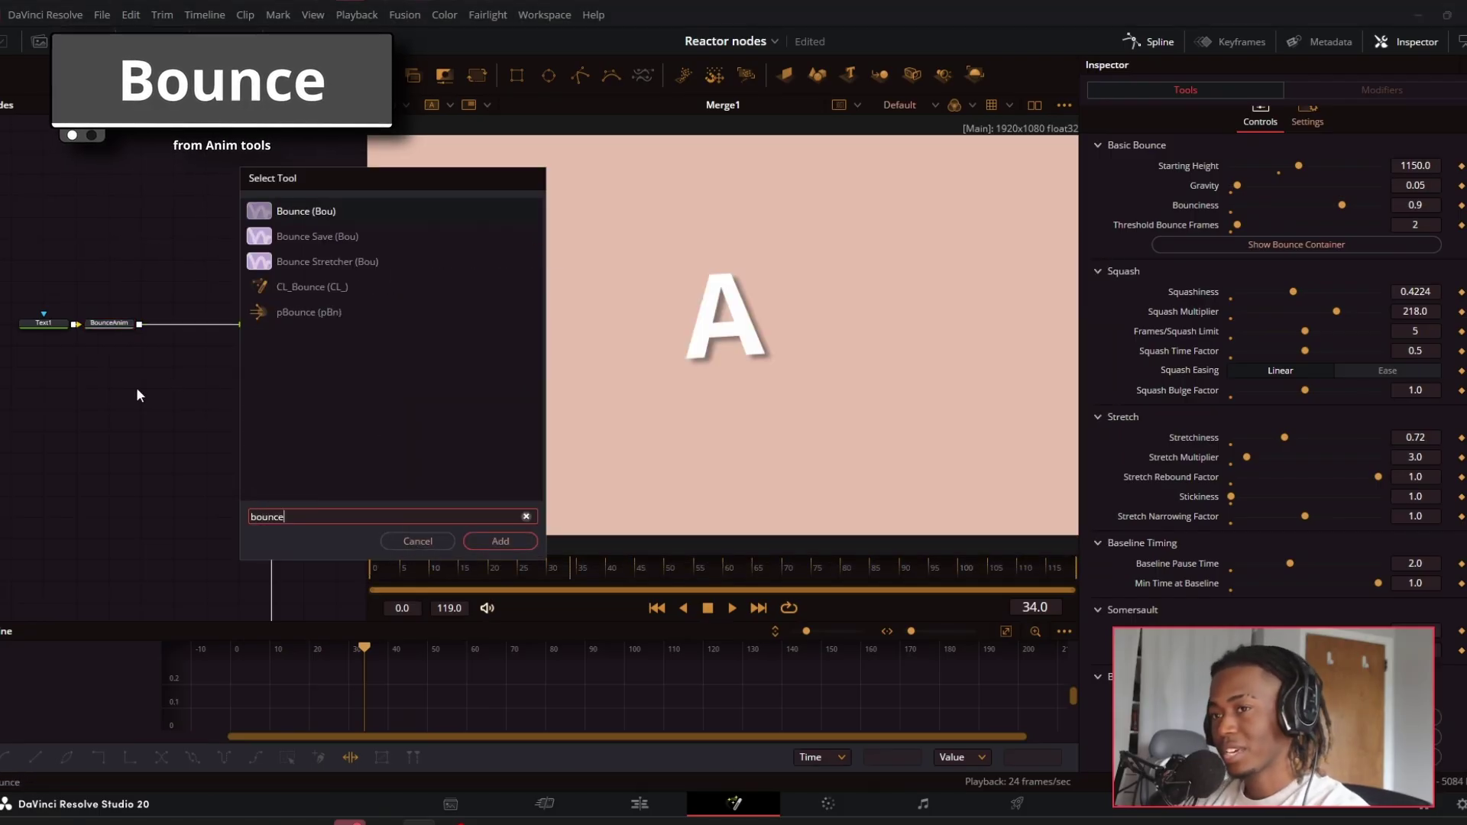
key("Down")
key("Return")
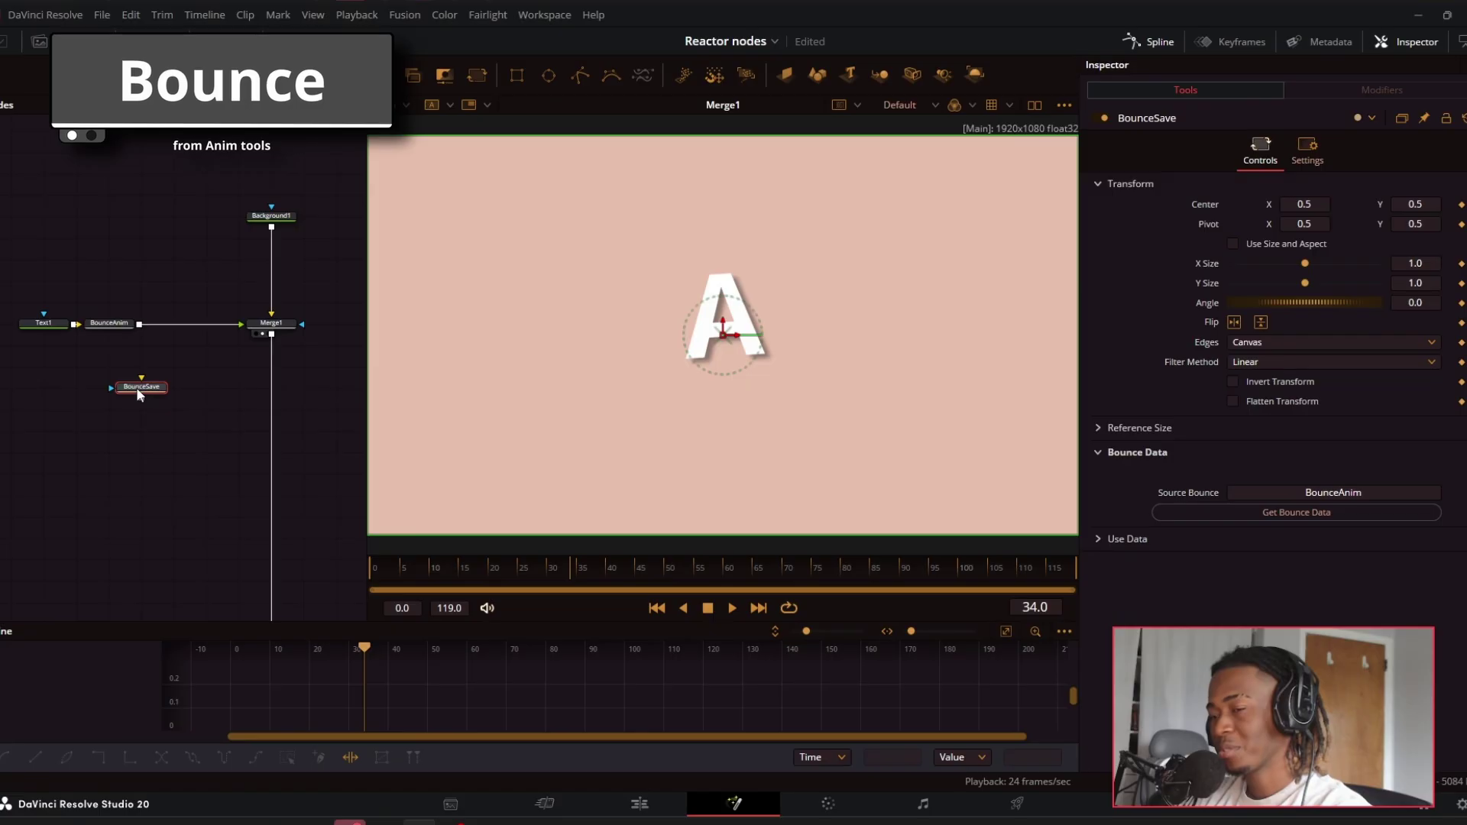
left_click(1235, 512)
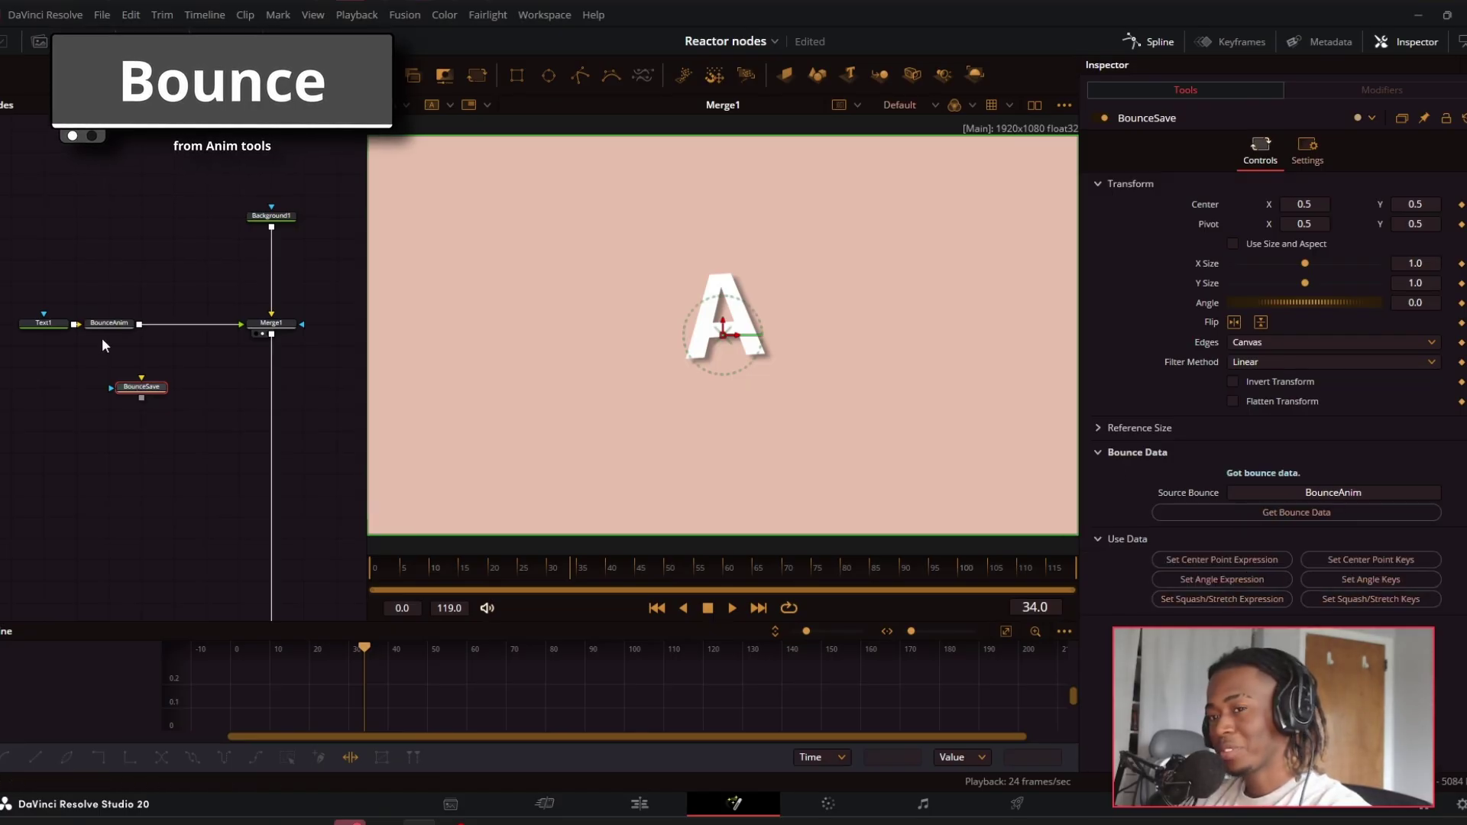
Move the BounceSave node farther down from BounceAnim to make room in the node graph.
left_click(125, 321)
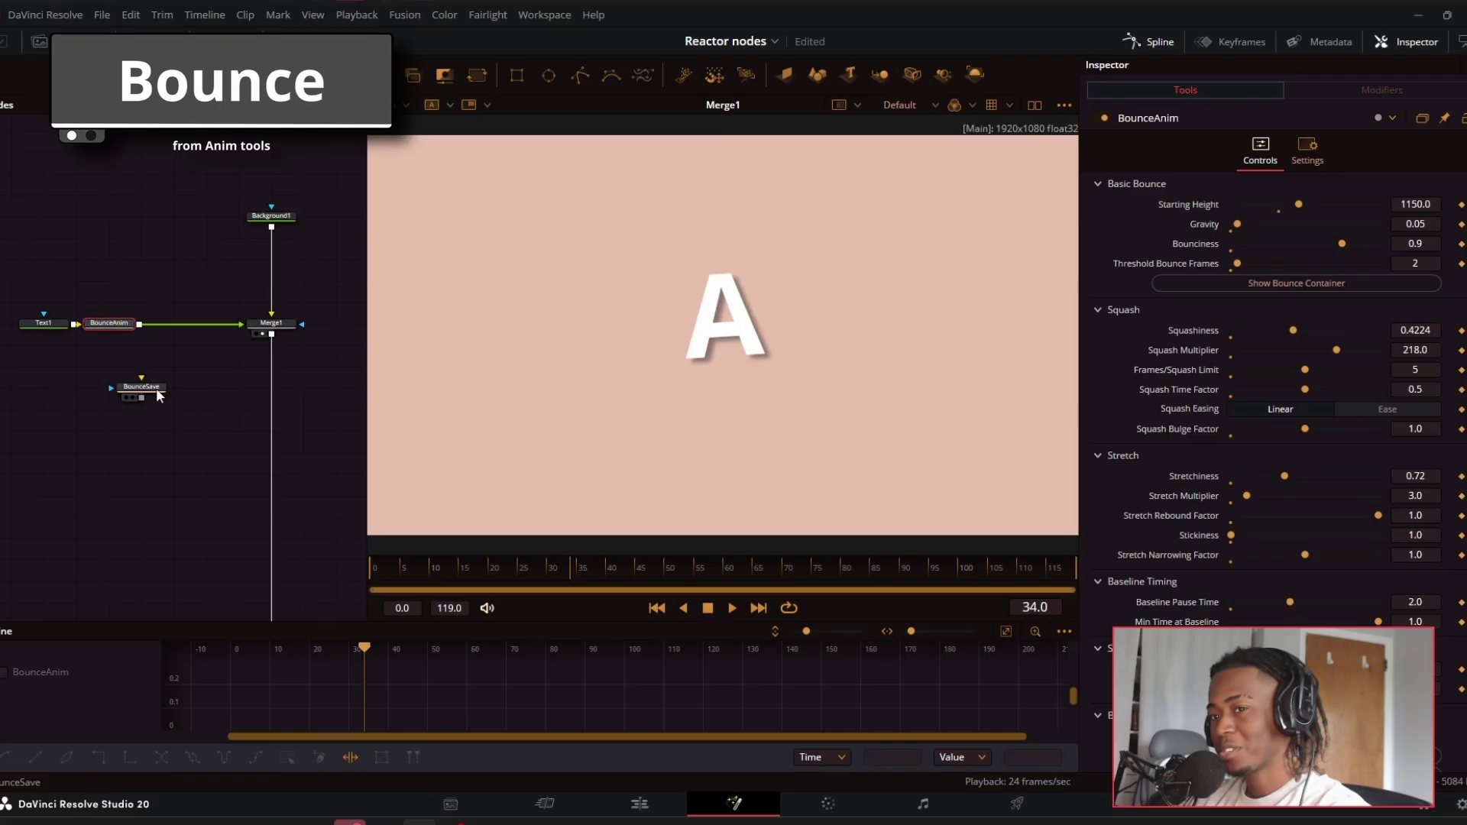
left_click_drag(159, 396, 158, 439)
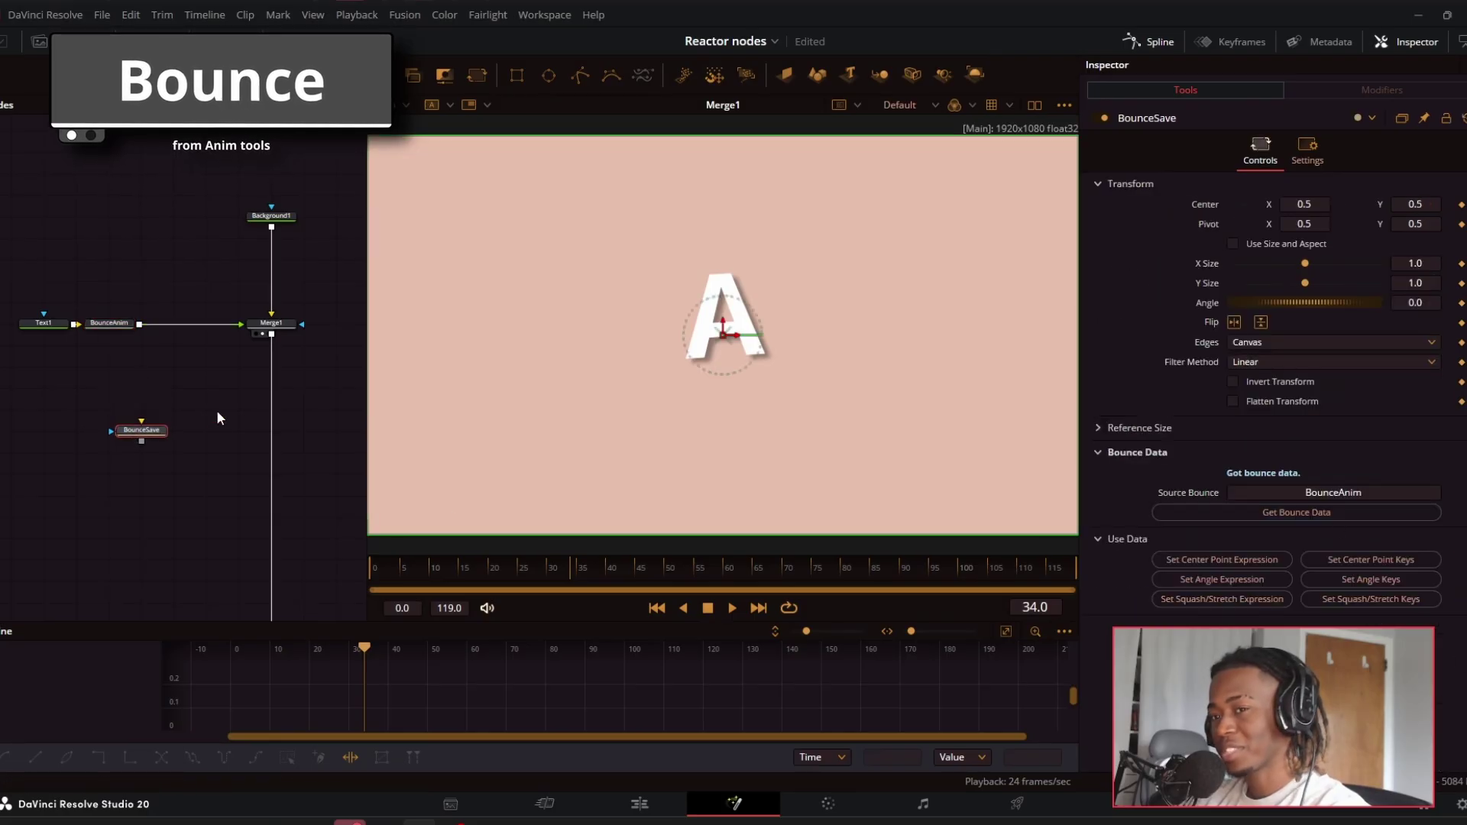
left_click(16, 413)
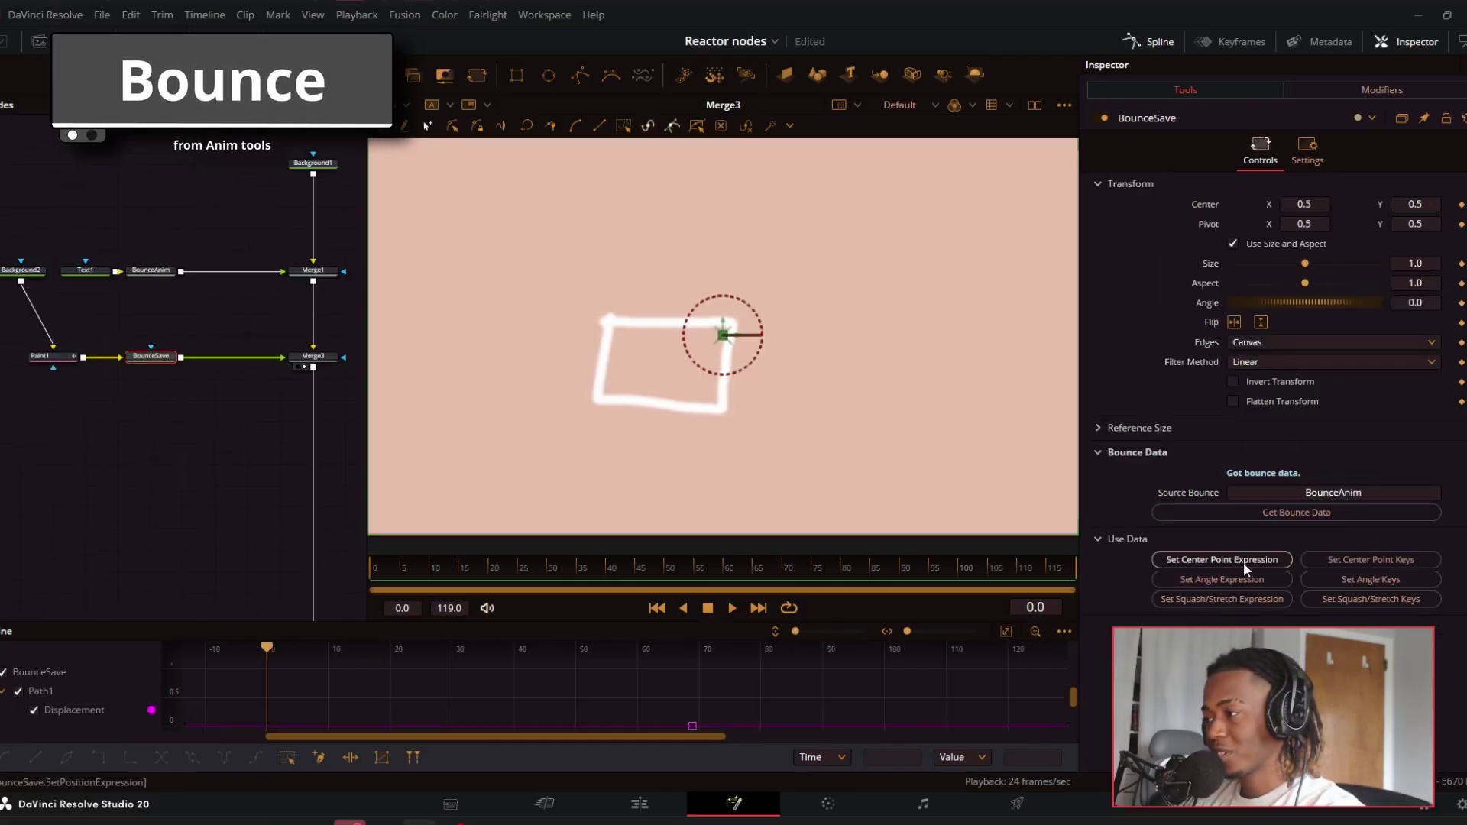
Apply the center point expression to BounceSave, preview the drawn rectangle's bounce and enable motion blur.
left_click(1193, 559)
key("space")
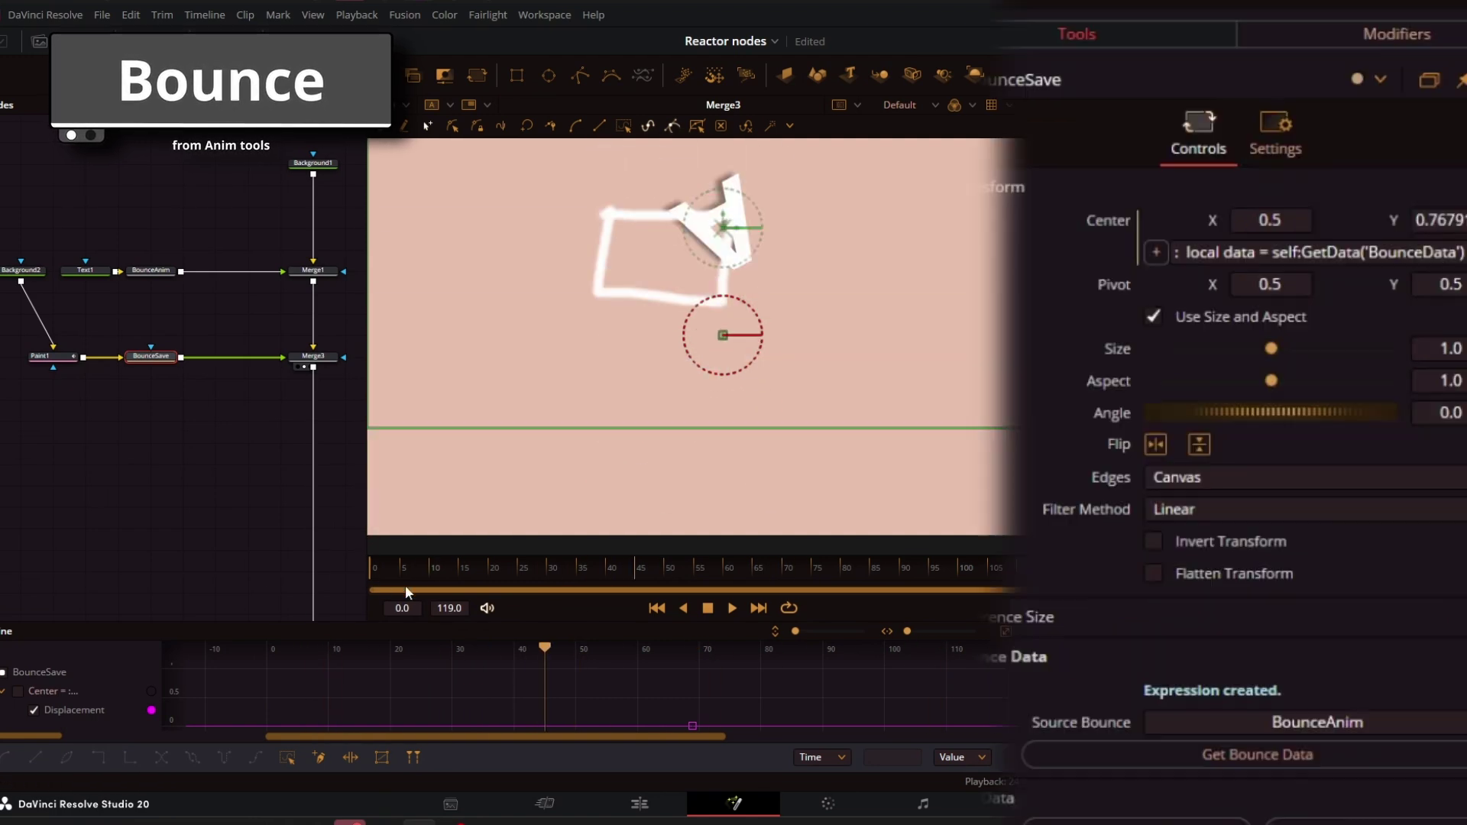
left_click(1275, 145)
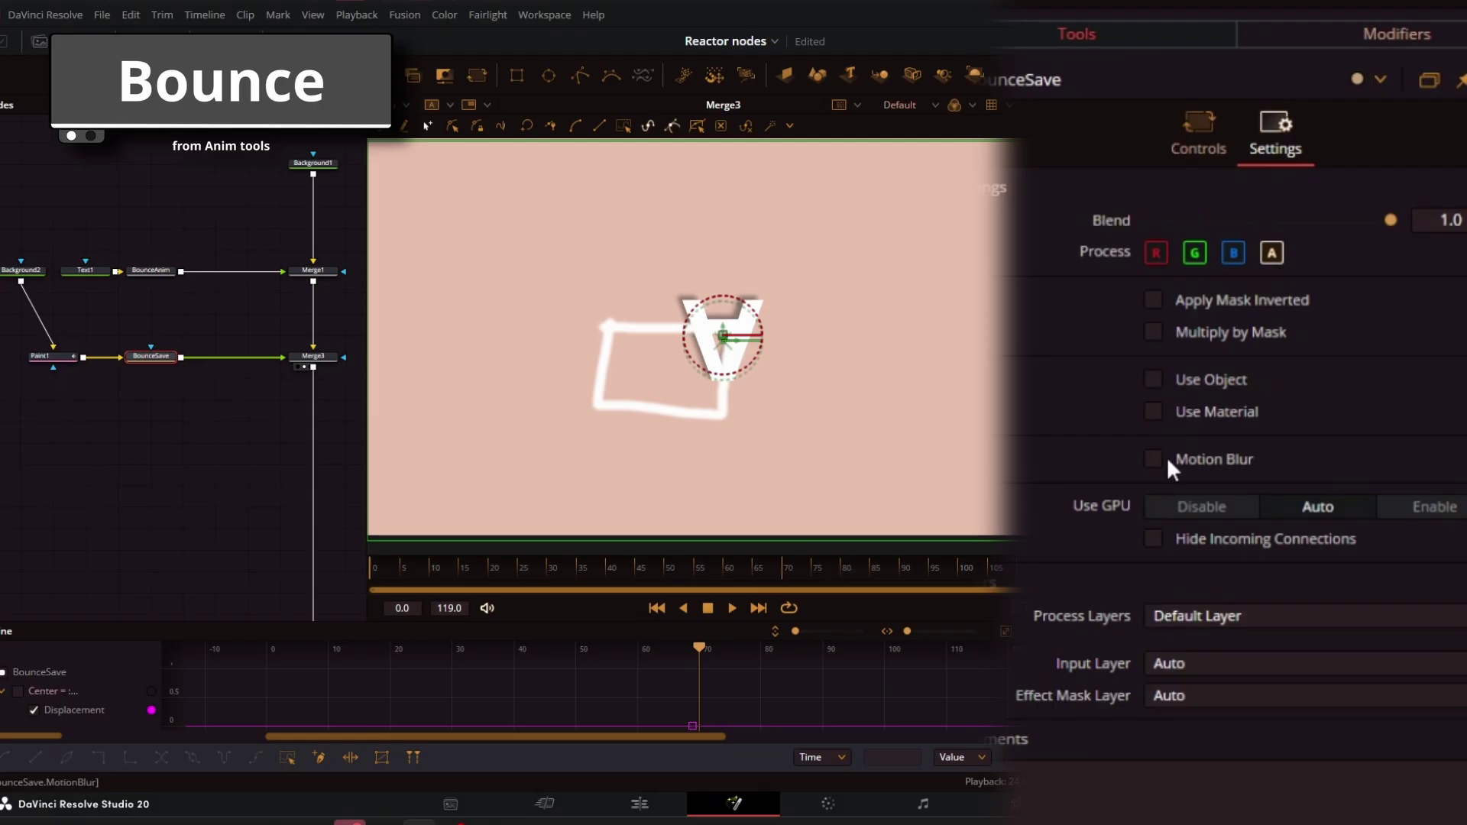
left_click(1169, 461)
left_click(1199, 146)
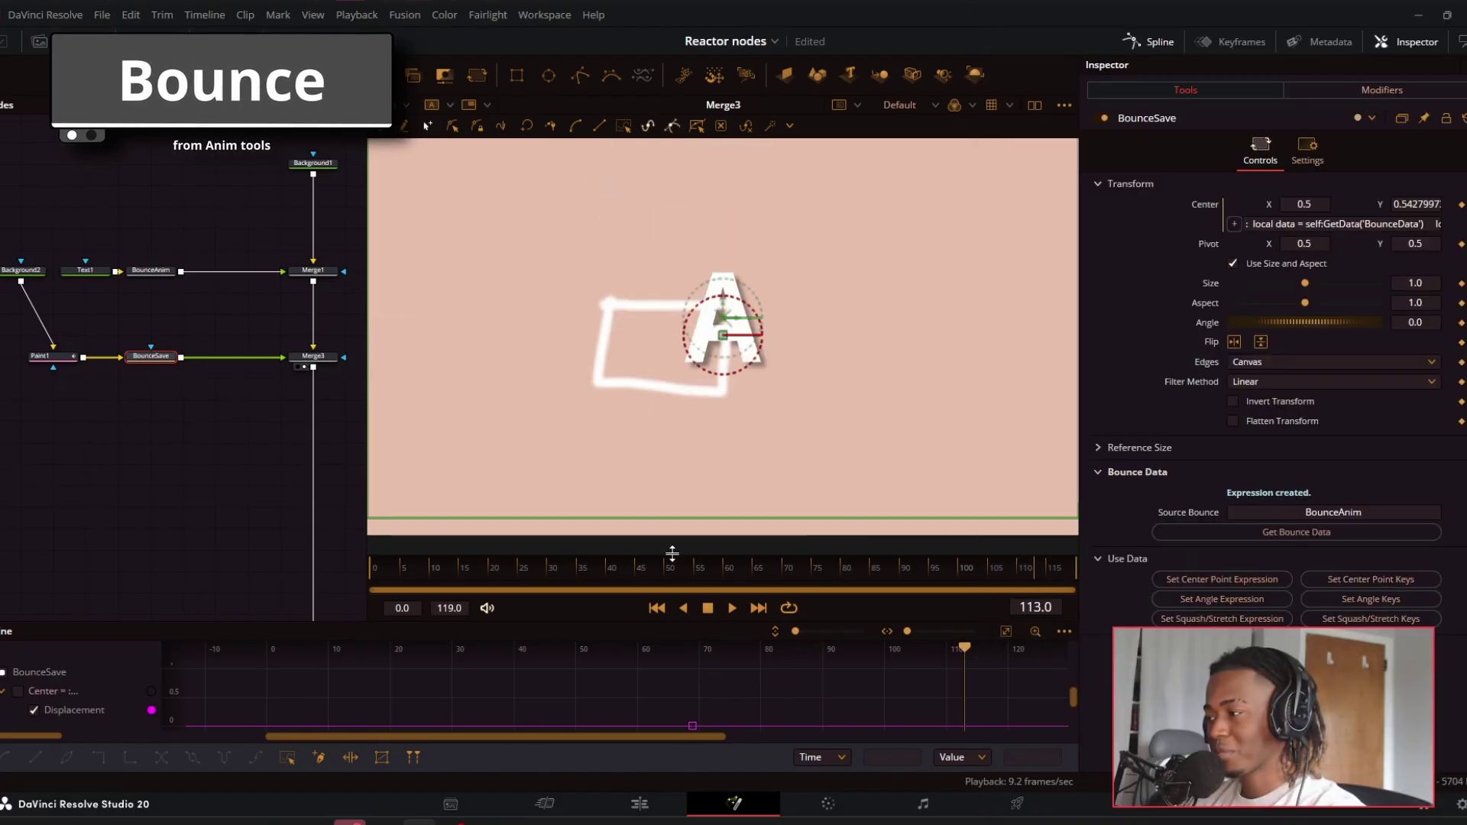
Remove the expression from BounceSave's Center at frame 0 and create center point keys instead.
left_click_drag(663, 581, 370, 583)
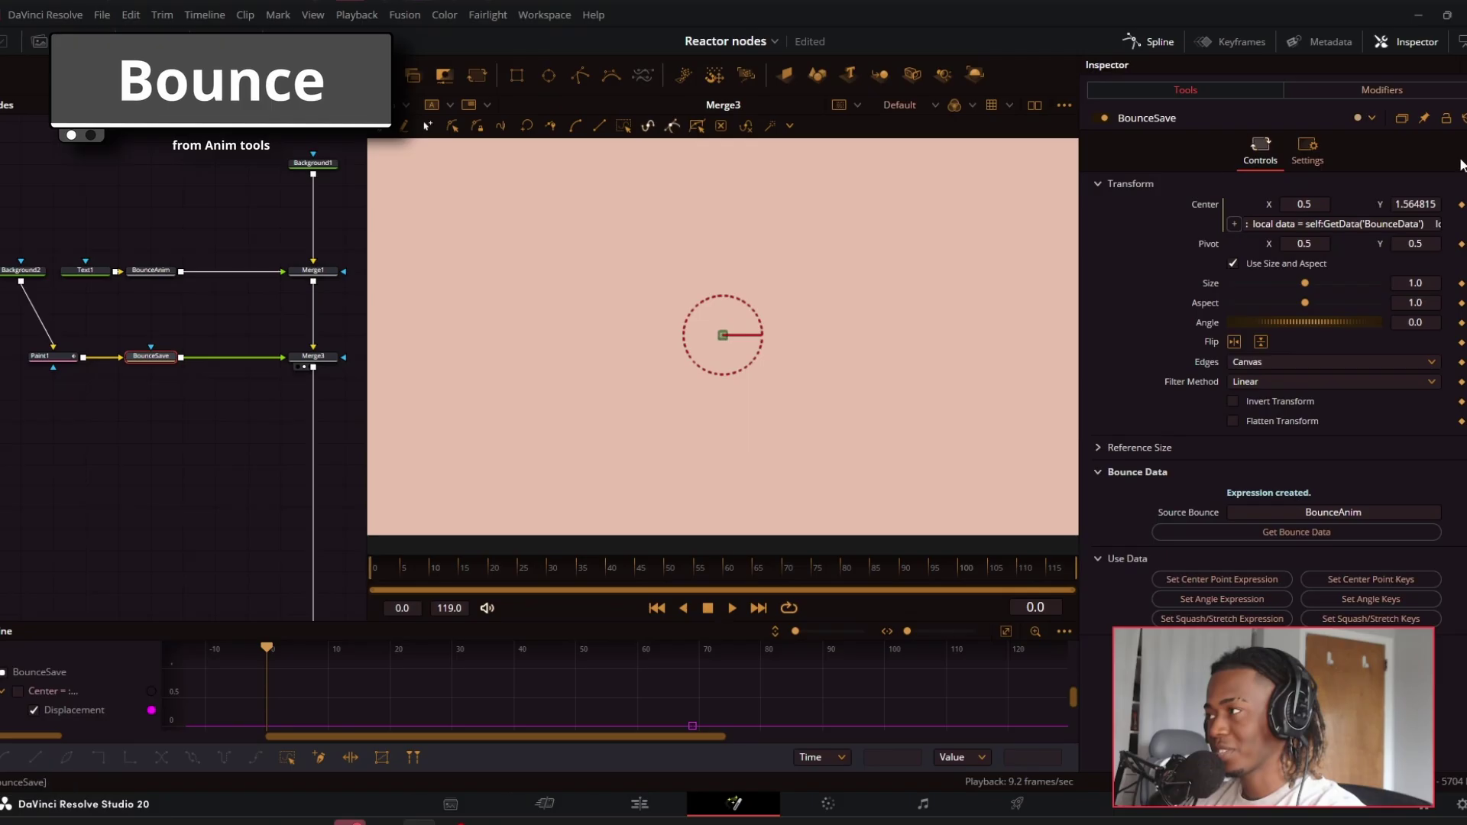
right_click(1205, 214)
left_click(1230, 396)
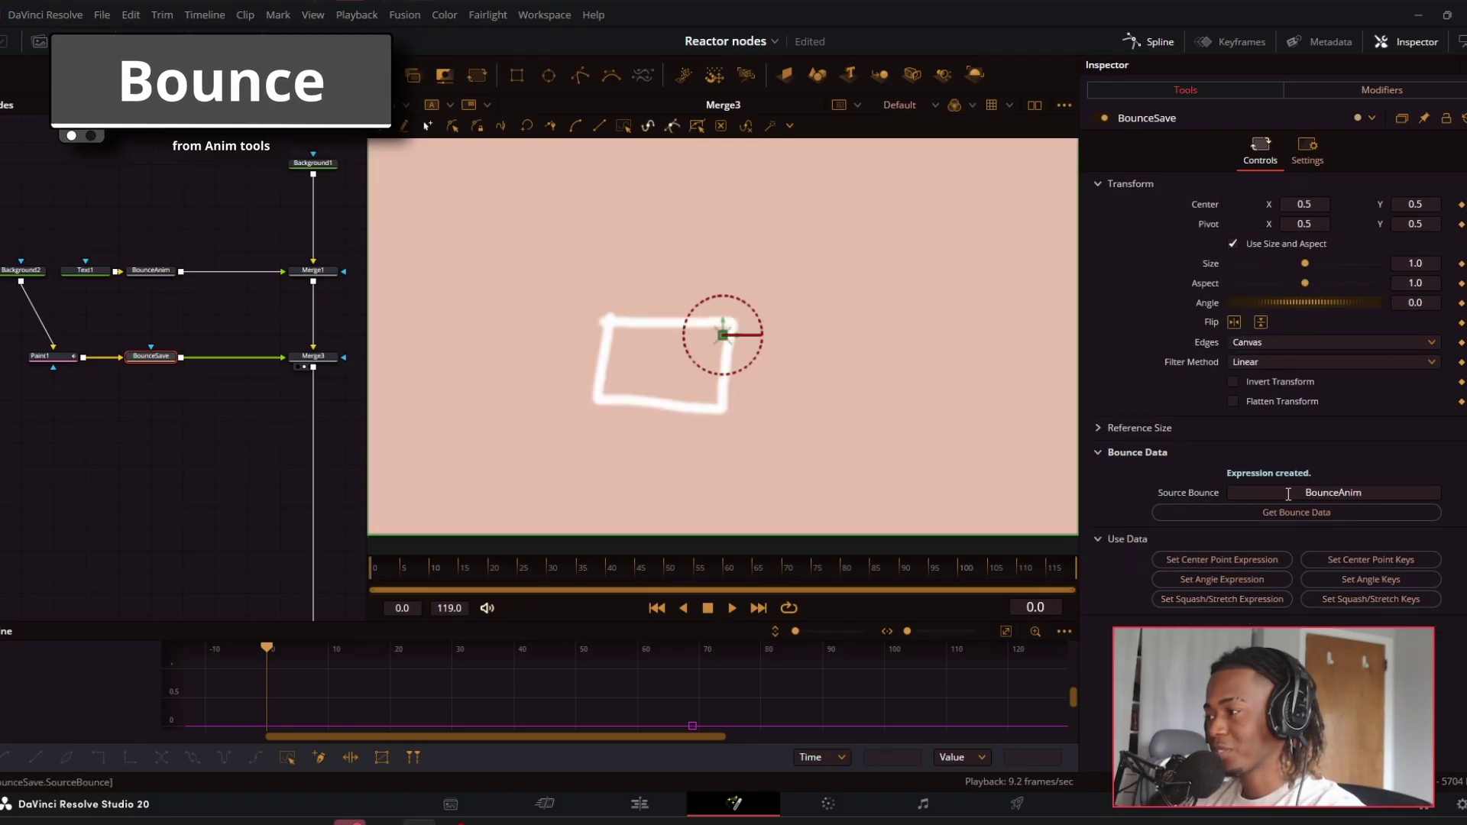
left_click(1349, 562)
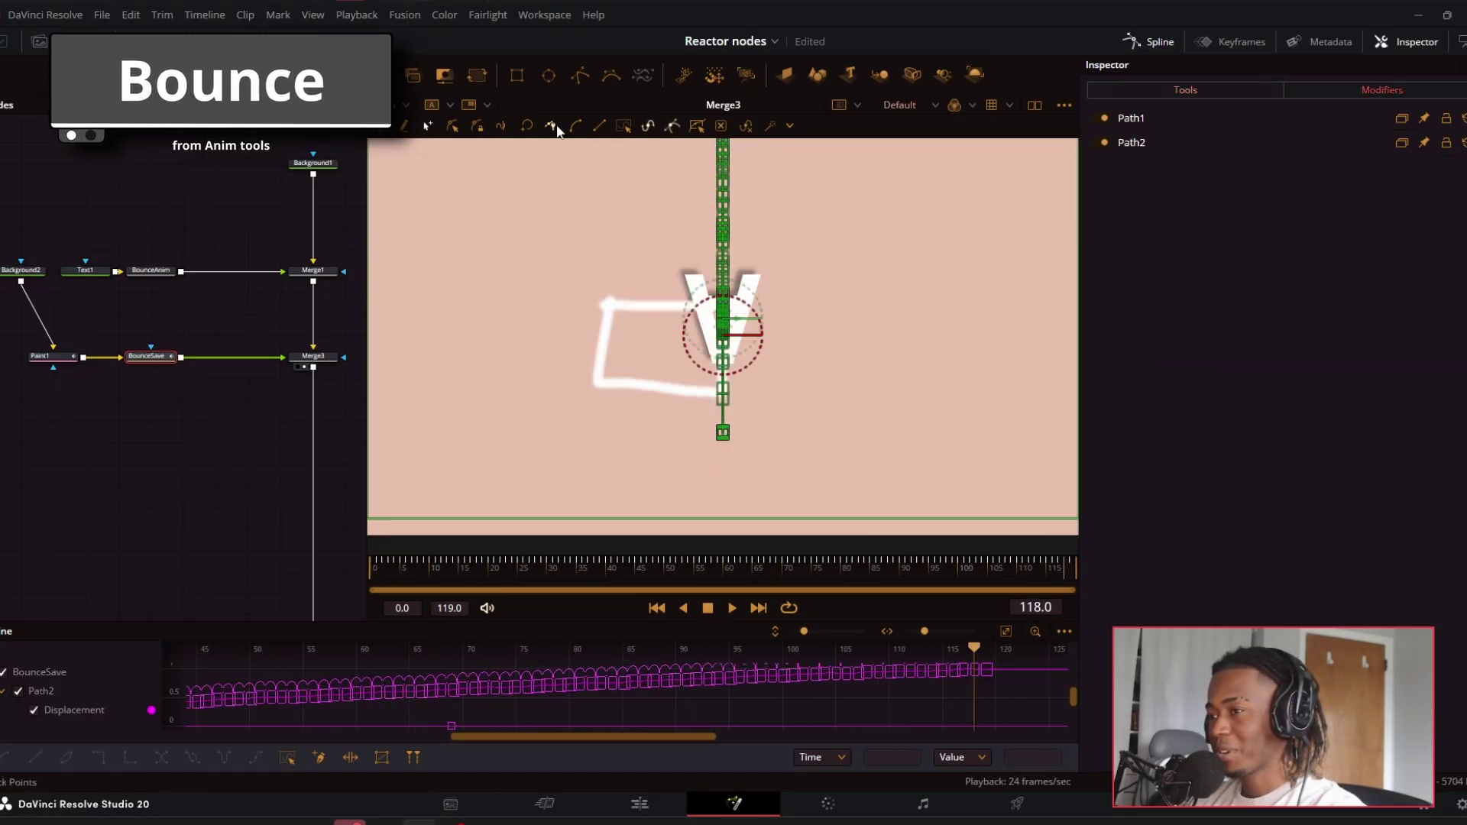
Enable motion blur on BounceSave with Quality 4 and Shutter Angle 59.7.
left_click(1185, 90)
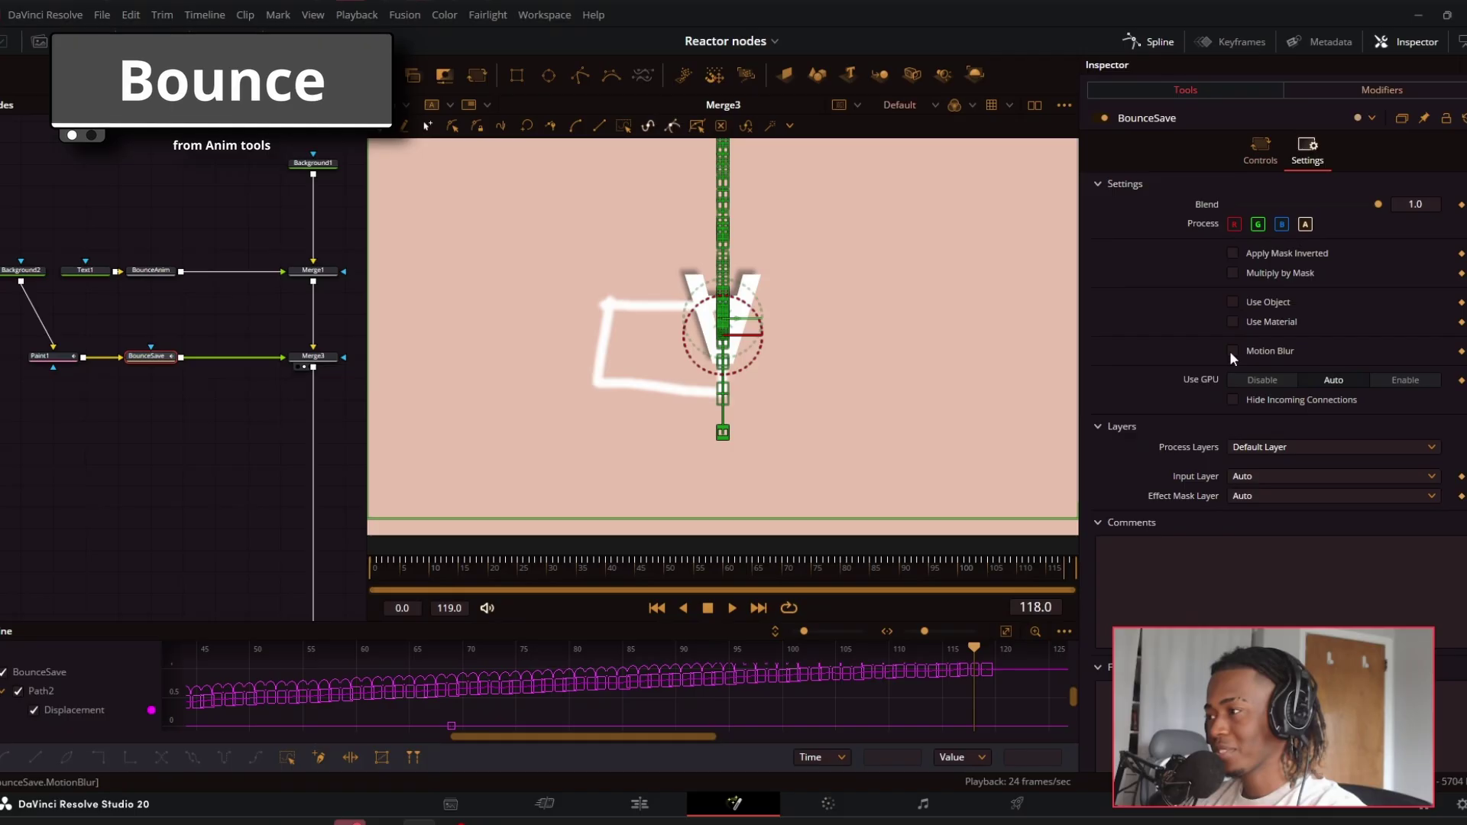
left_click(1233, 351)
left_click_drag(1261, 371, 1290, 371)
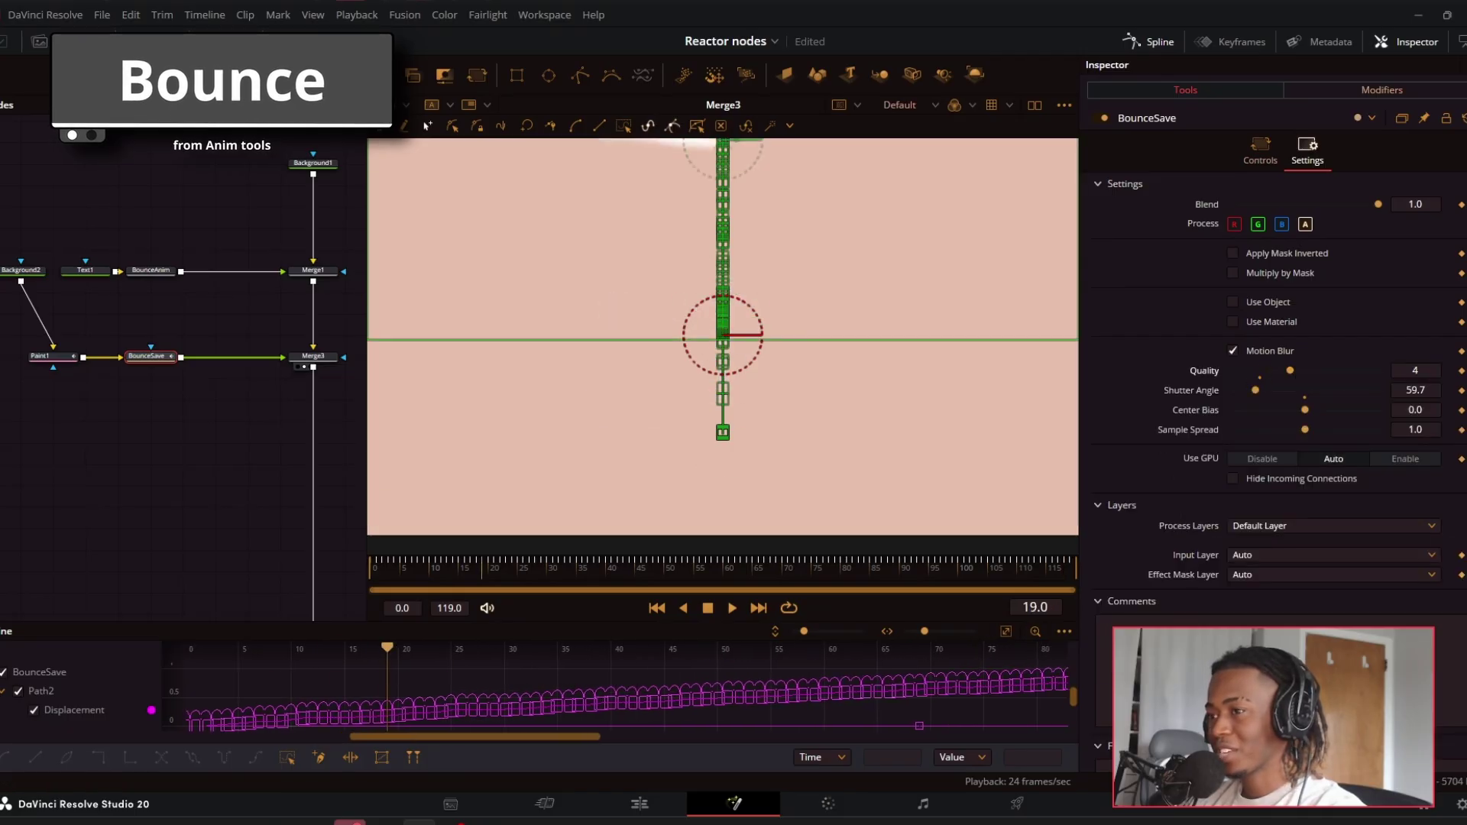
Create angle keys and squash/stretch keys on BounceSave from the fetched bounce data.
left_click(1260, 150)
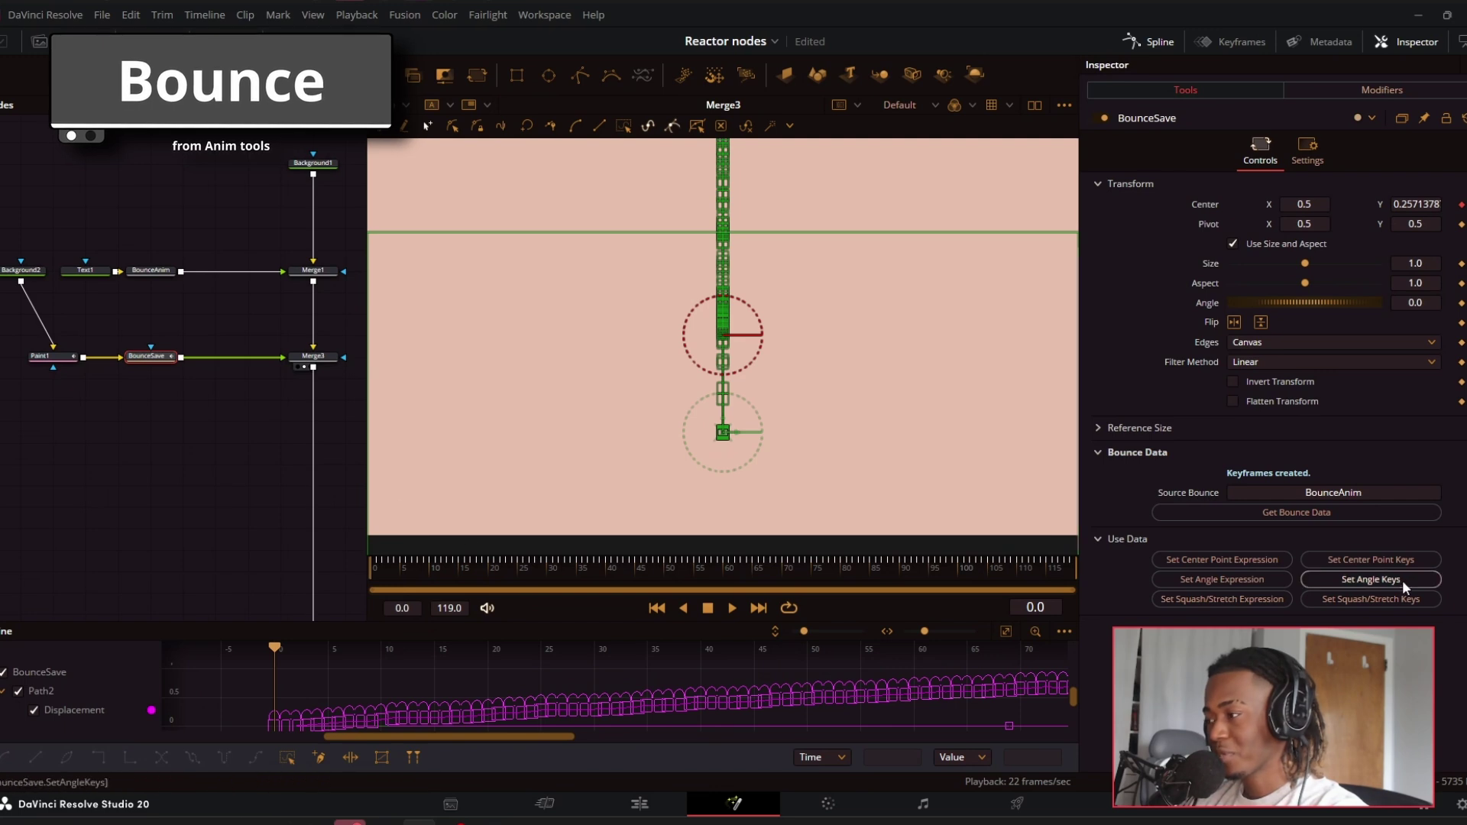
left_click(1401, 581)
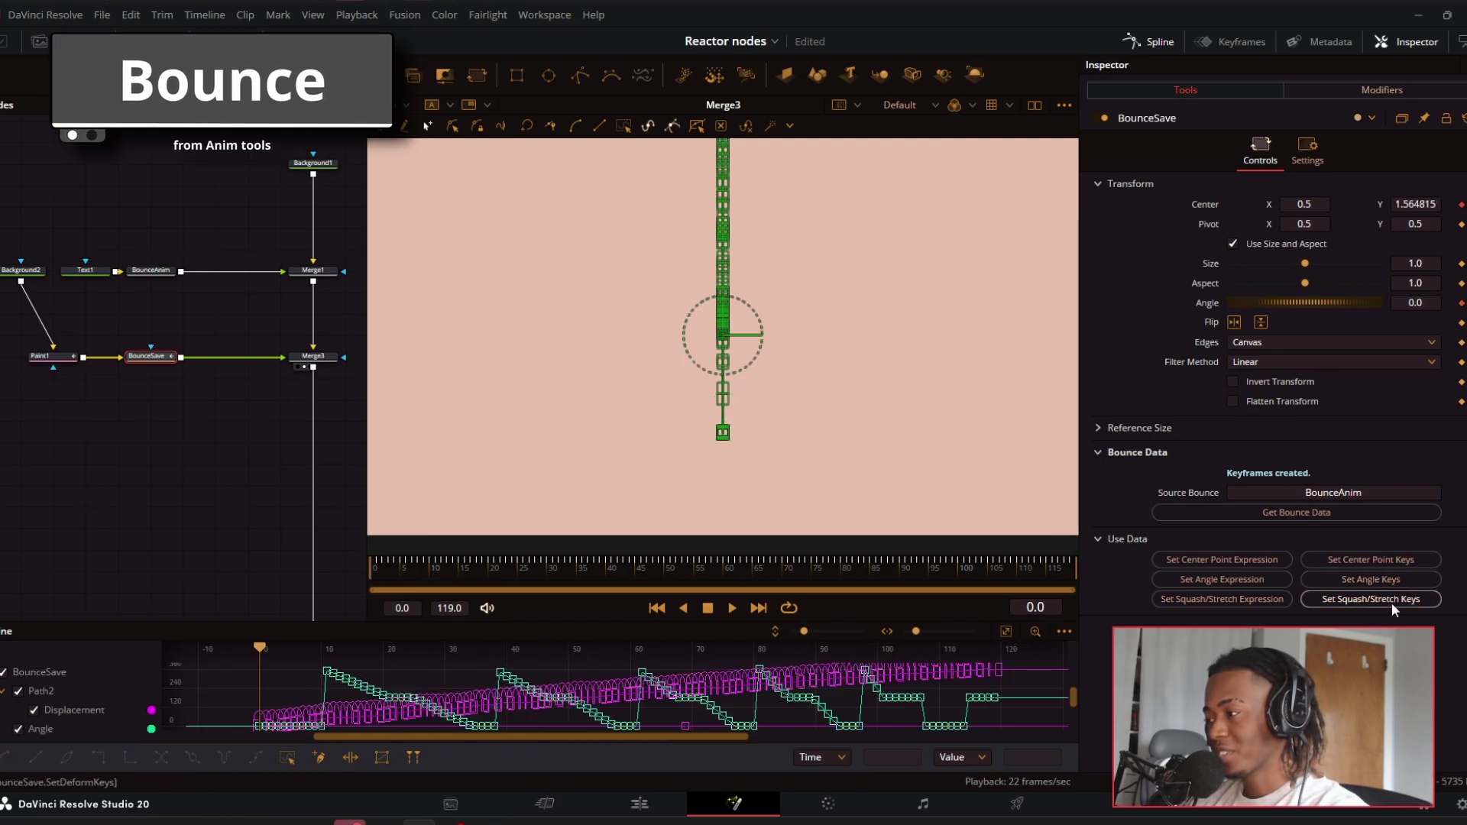
left_click(1341, 601)
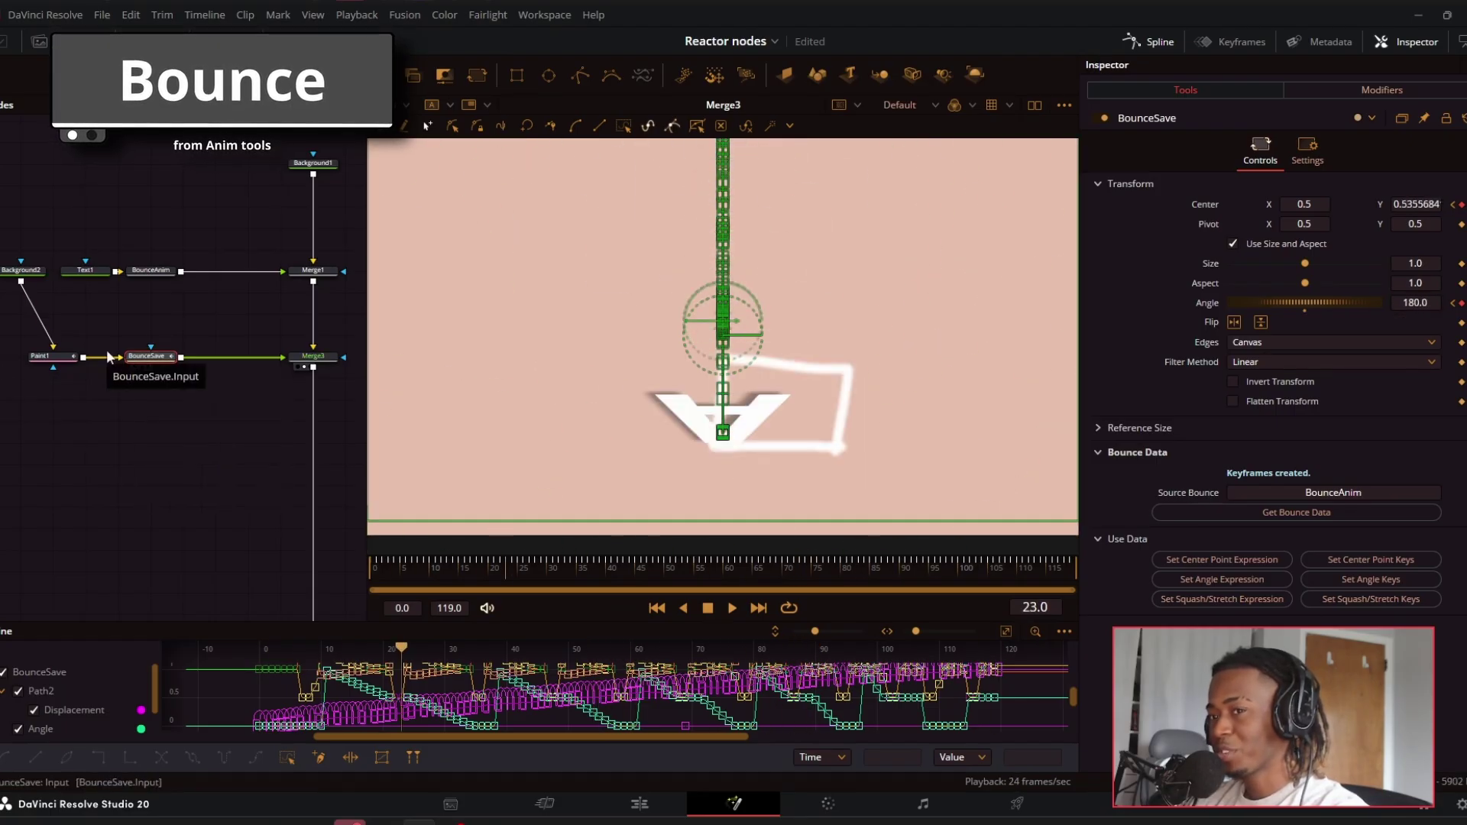
Select the BounceAnim node and save the project.
left_click(164, 269)
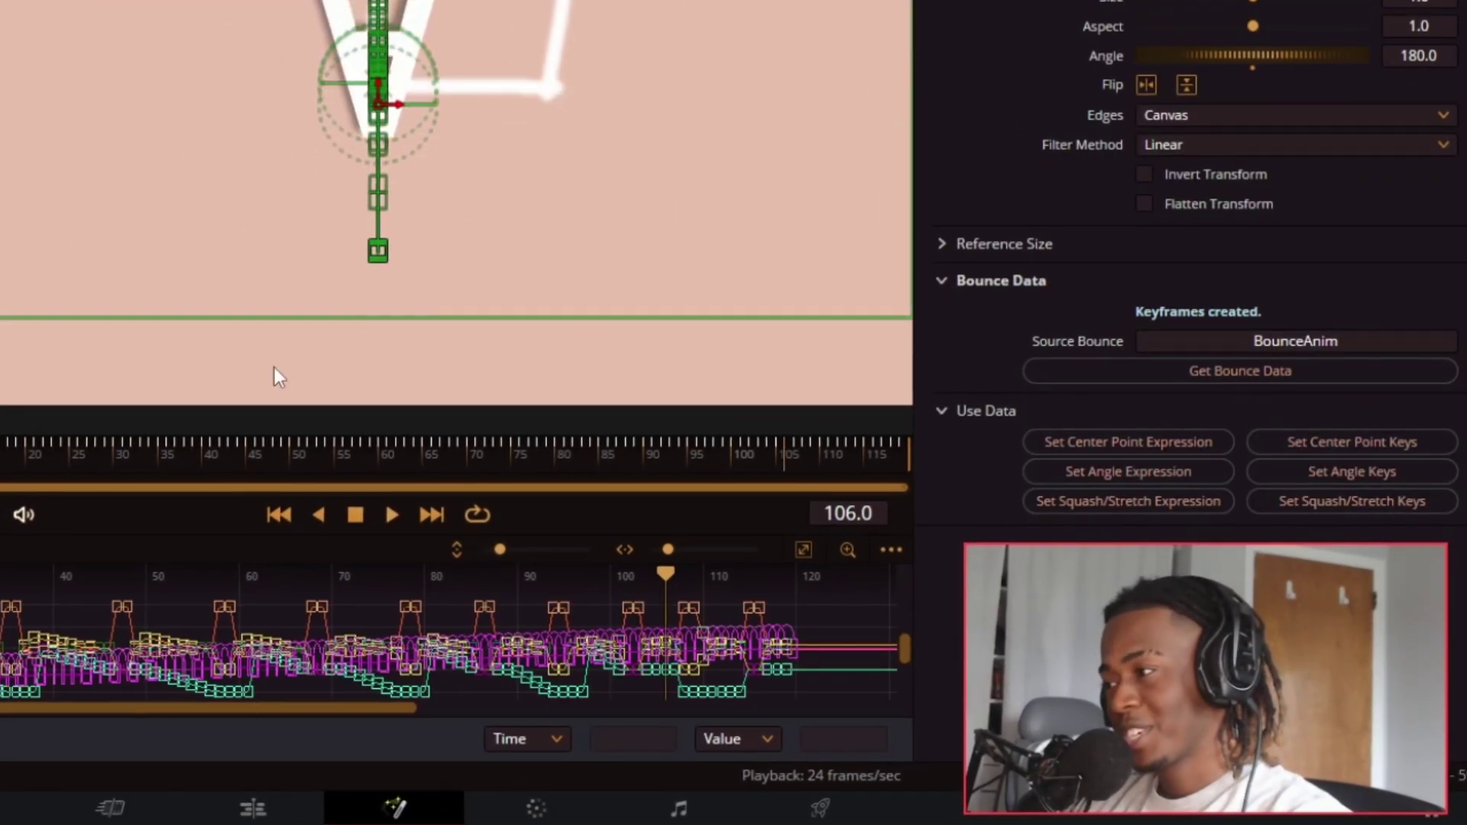
key("ctrl+s")
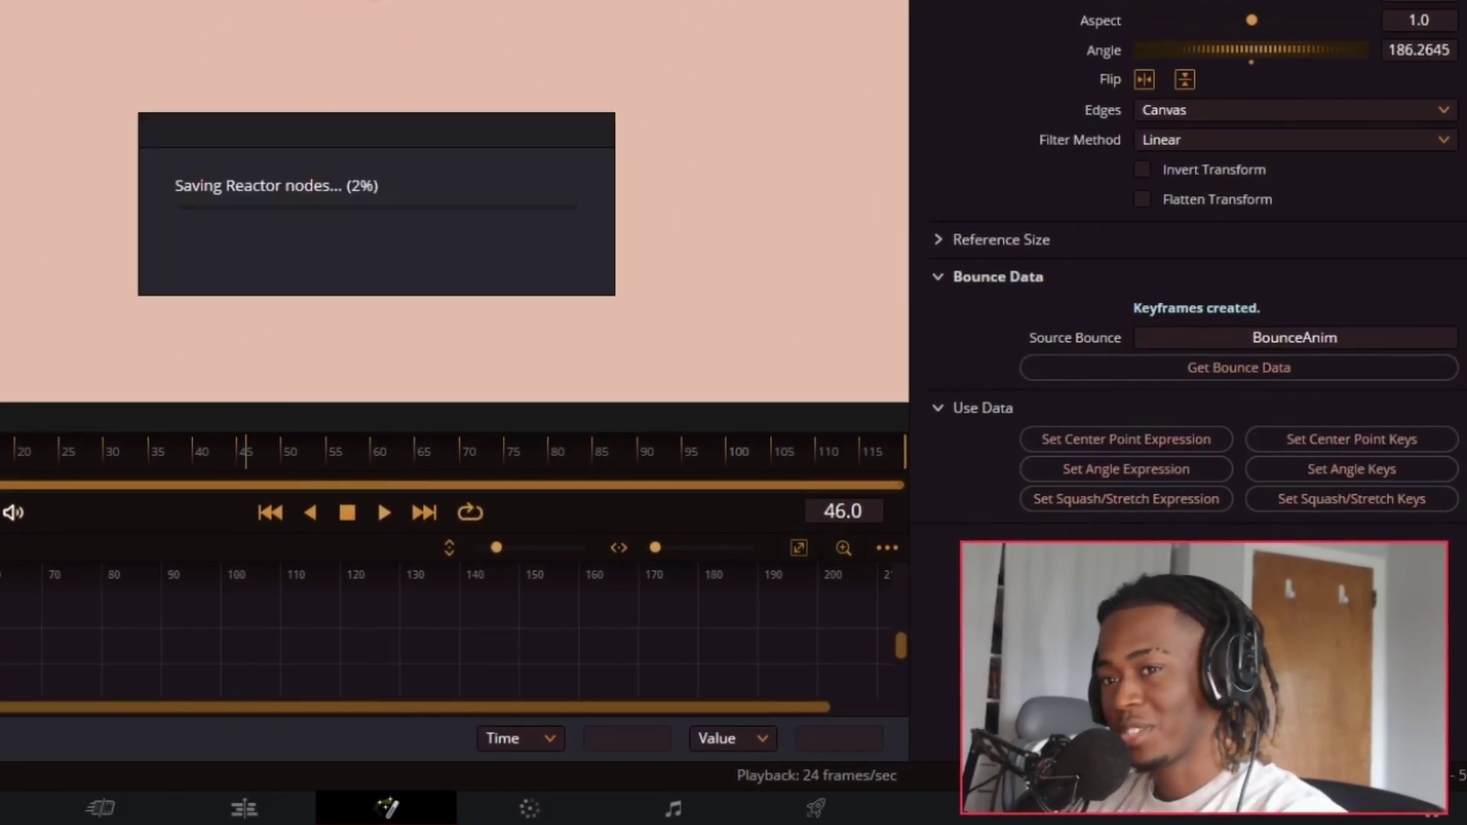